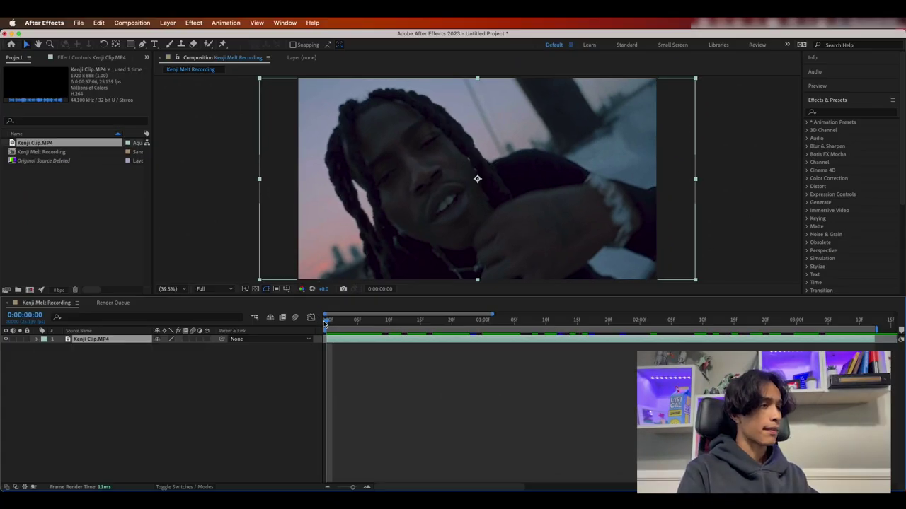
# Scrub the Kenji Melt Recording timeline to preview later frames of Kenji Clip.MP4.
pyautogui.moveTo(325, 322); pyautogui.dragTo(366, 338)
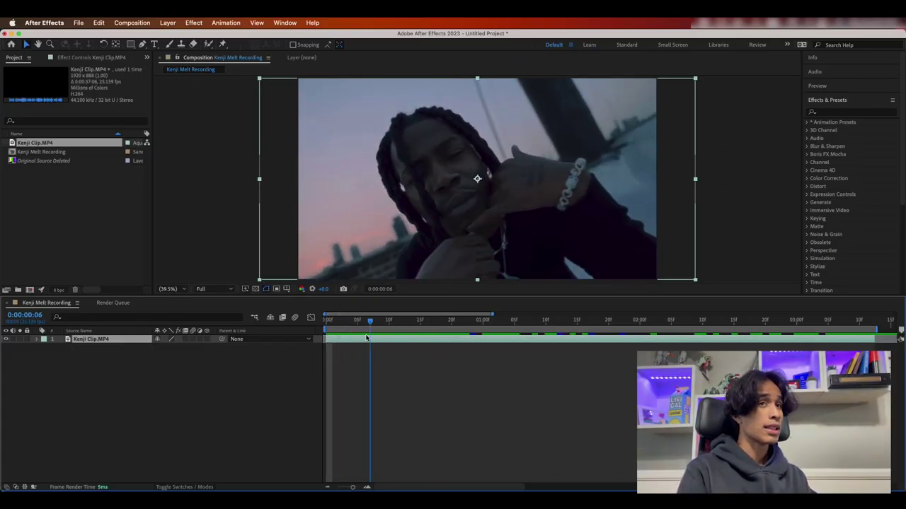
# Search 'map' in Effects & Presets and apply Displacement Map to the Kenji Clip layer.
pyautogui.press('Home')
pyautogui.click(467, 408)
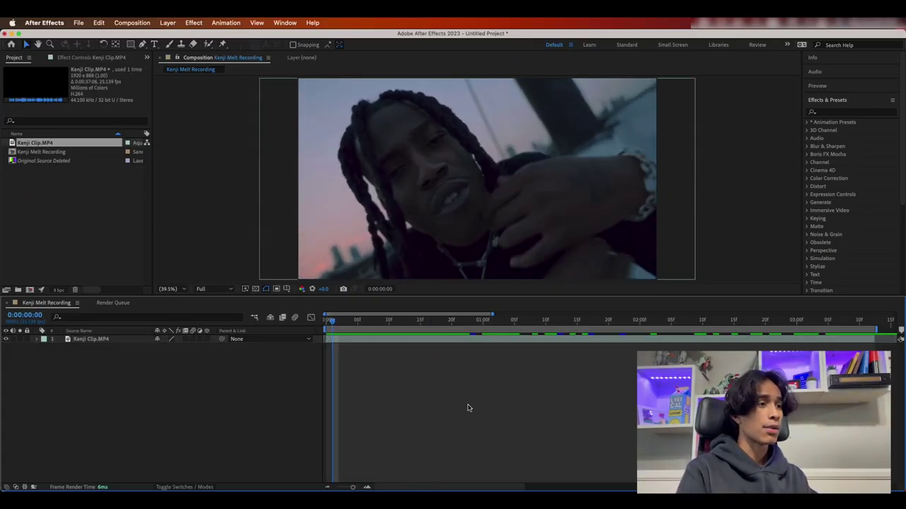
pyautogui.click(825, 112)
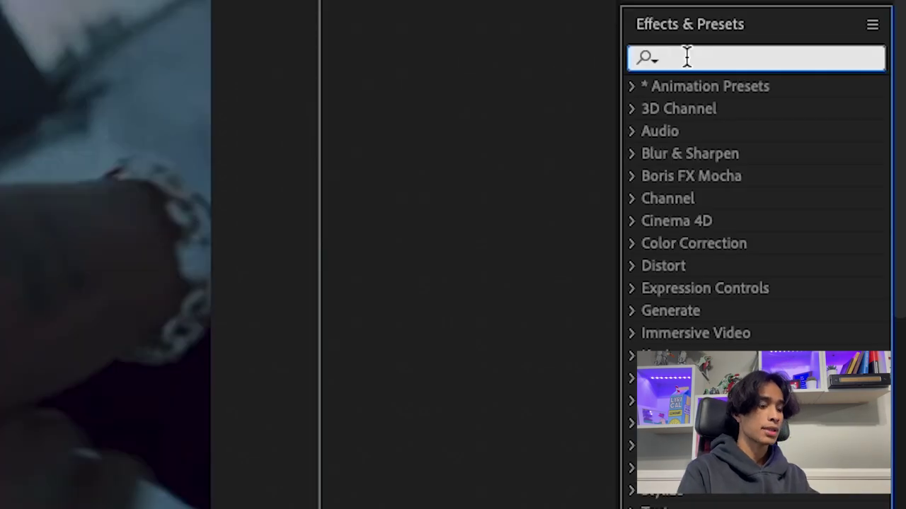
pyautogui.write('map')
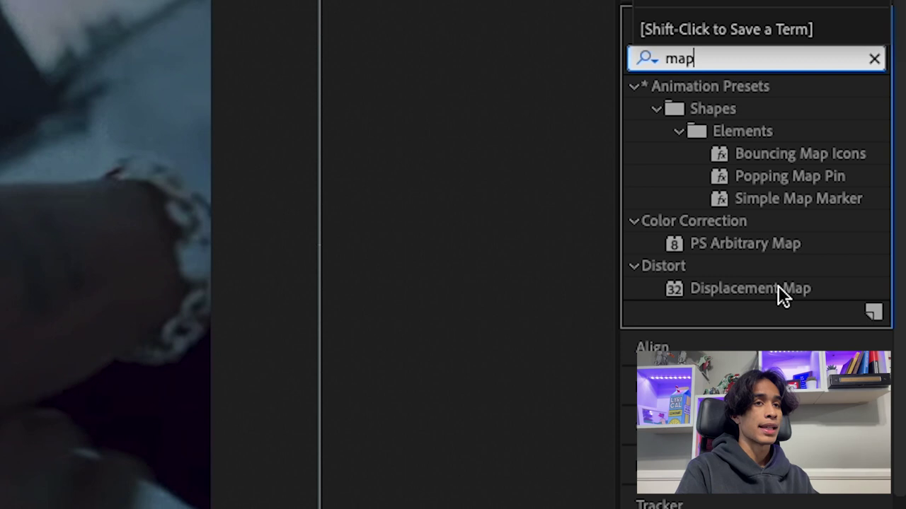
pyautogui.moveTo(778, 287); pyautogui.dragTo(242, 486)
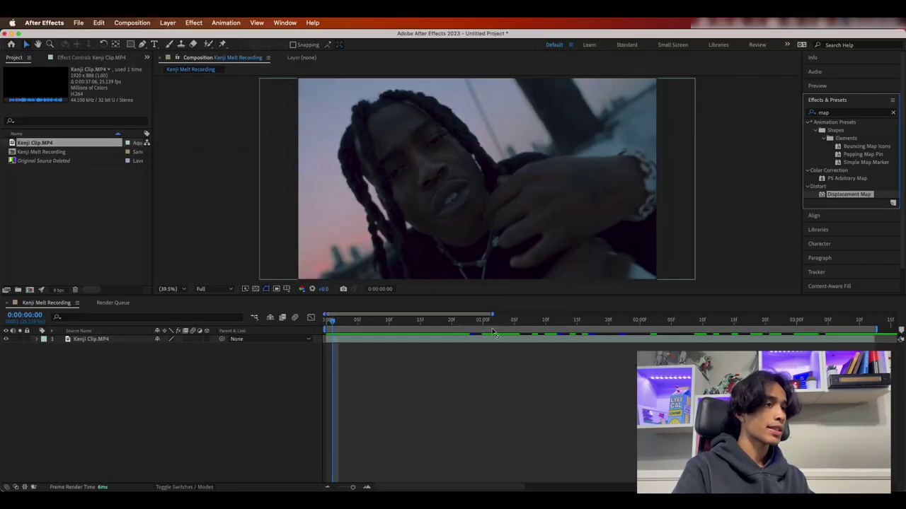
pyautogui.moveTo(494, 333); pyautogui.dragTo(496, 343)
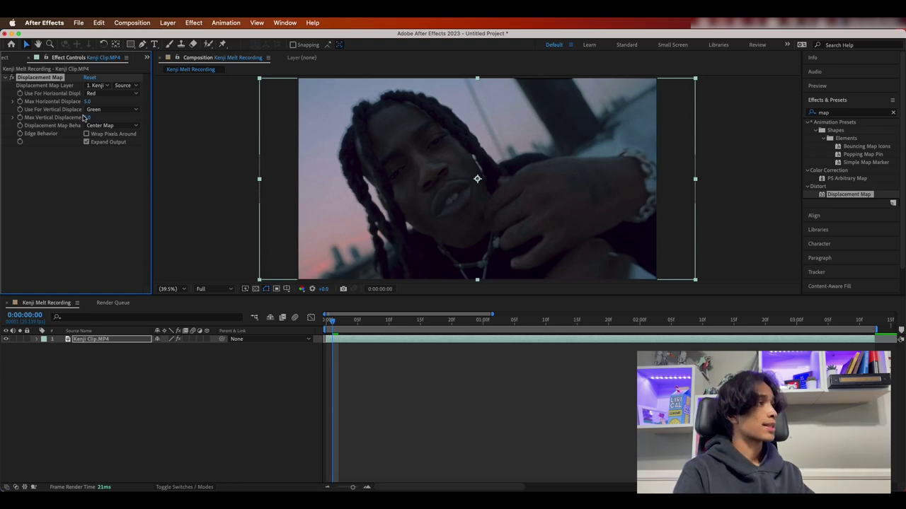
# Raise Max Vertical Displacement to 438.0 for a strong melted look.
pyautogui.moveTo(87, 119)
pyautogui.mouseDown()
pyautogui.moveTo(101, 120)
pyautogui.moveTo(74, 123)
pyautogui.mouseUp()
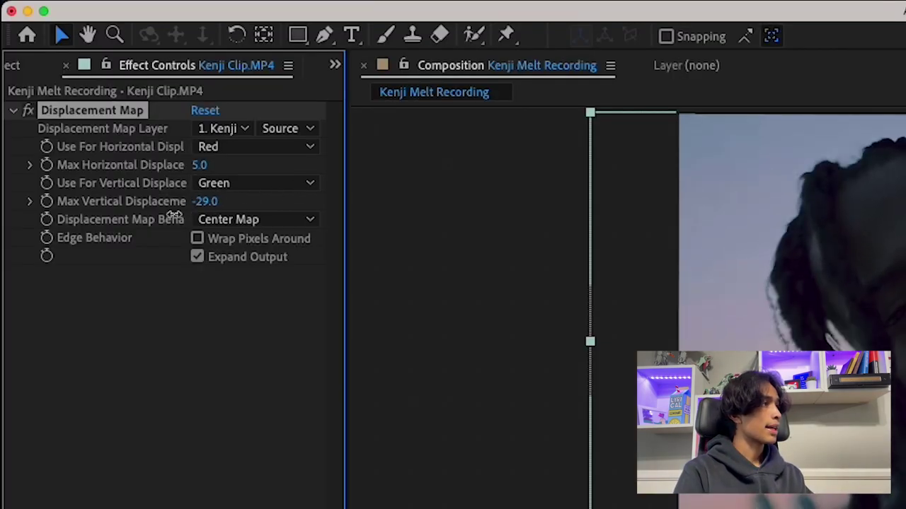
pyautogui.moveTo(173, 215); pyautogui.dragTo(653, 201)
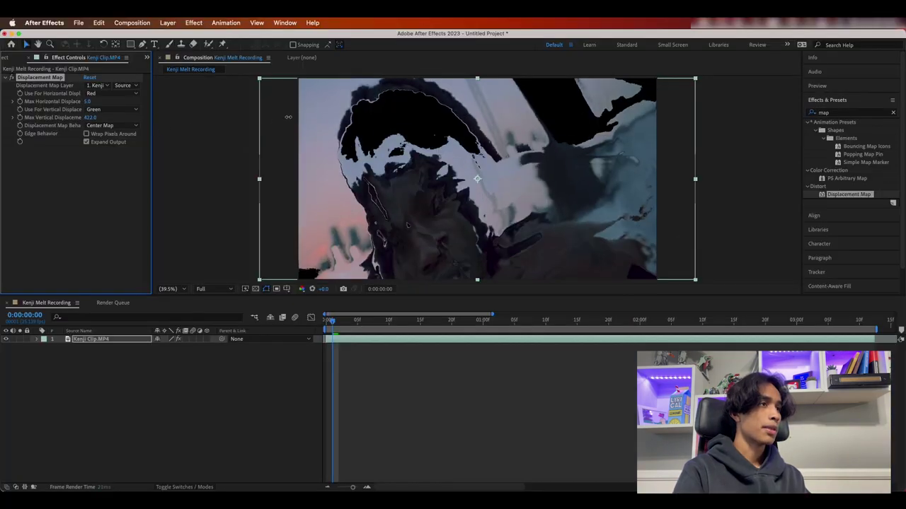
pyautogui.moveTo(288, 117); pyautogui.dragTo(338, 127)
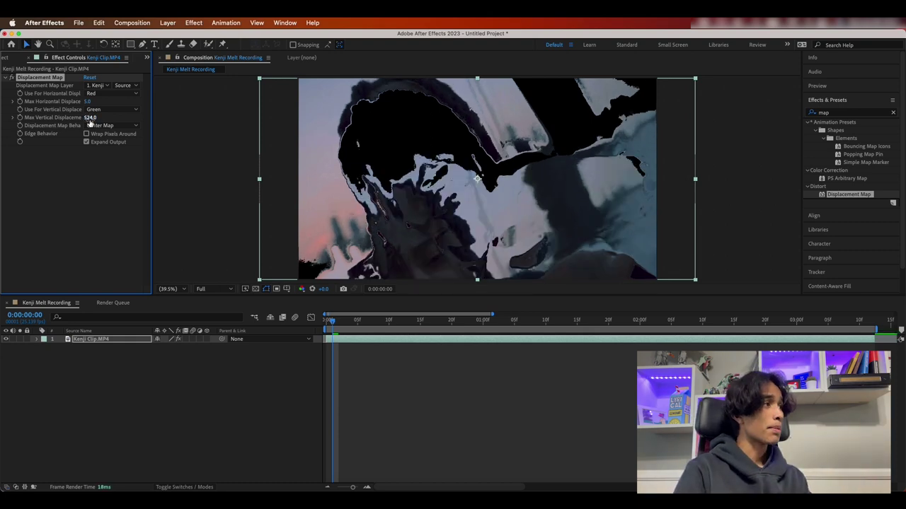
pyautogui.moveTo(89, 121); pyautogui.dragTo(71, 142)
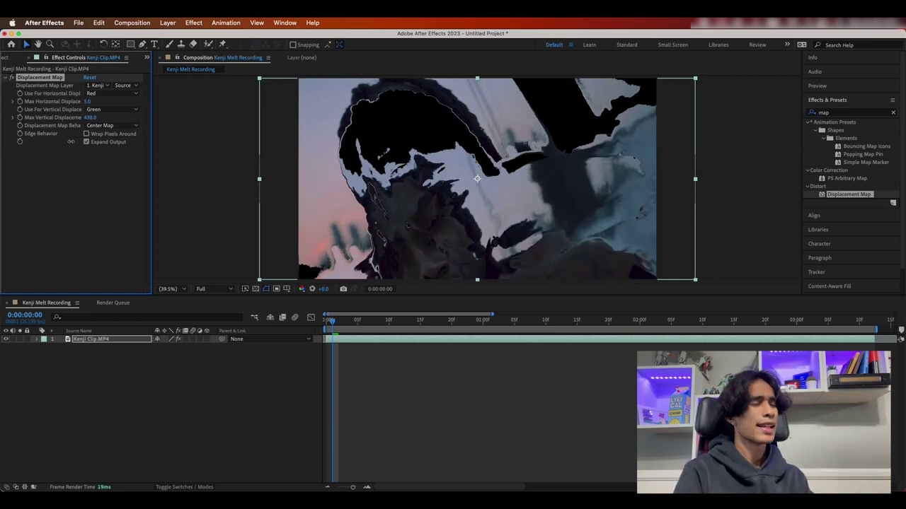
# Undo the last displacement change, enable Wrap Pixels Around, and test a strong vertical melt.
pyautogui.press('super+z')
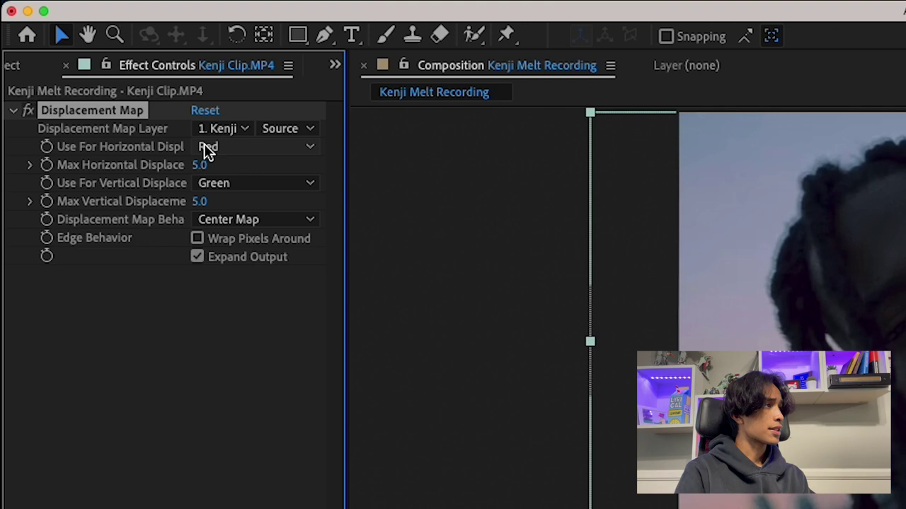
pyautogui.click(198, 238)
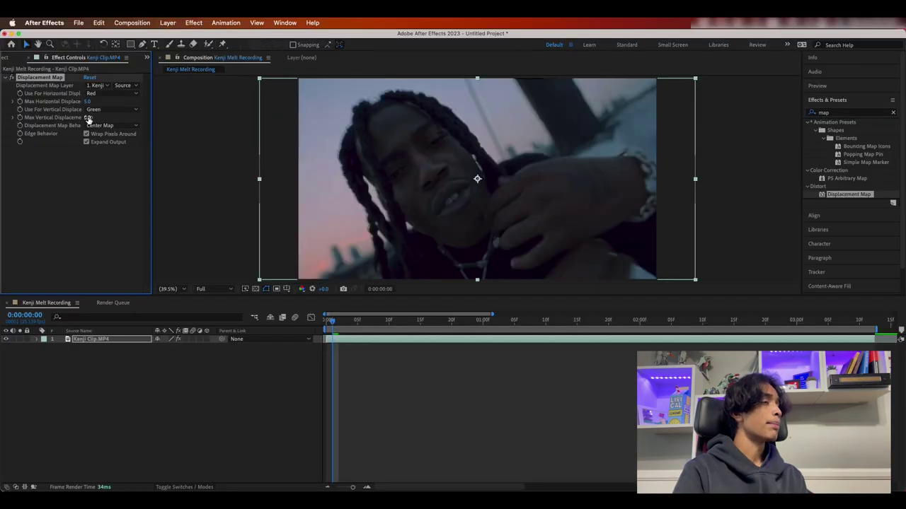
pyautogui.moveTo(198, 201); pyautogui.dragTo(234, 198)
pyautogui.moveTo(102, 114); pyautogui.dragTo(305, 130)
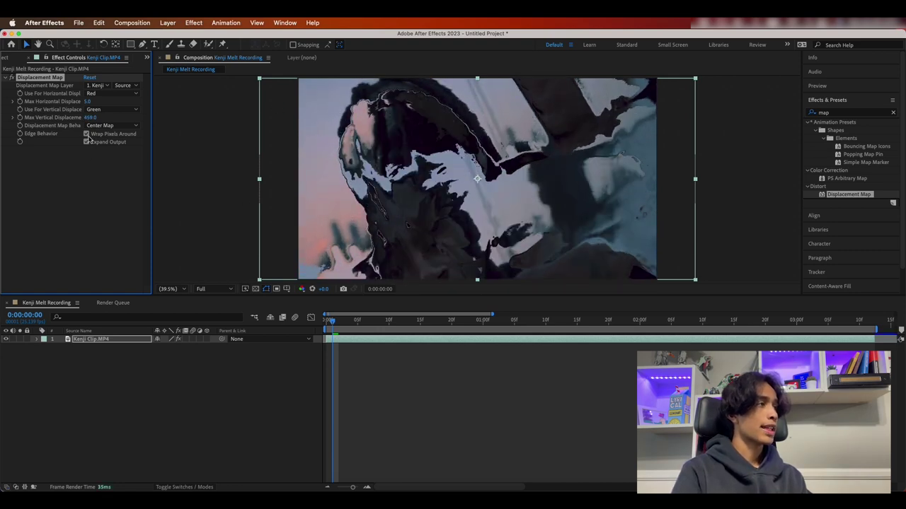
# Compare Wrap Pixels Around off and on, keep it on, and lower Max Vertical Displacement.
pyautogui.click(86, 135)
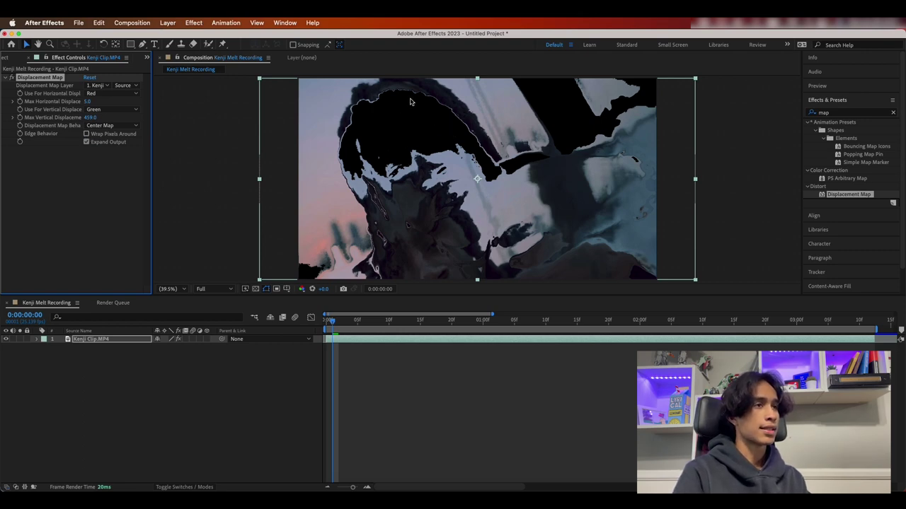
pyautogui.click(86, 134)
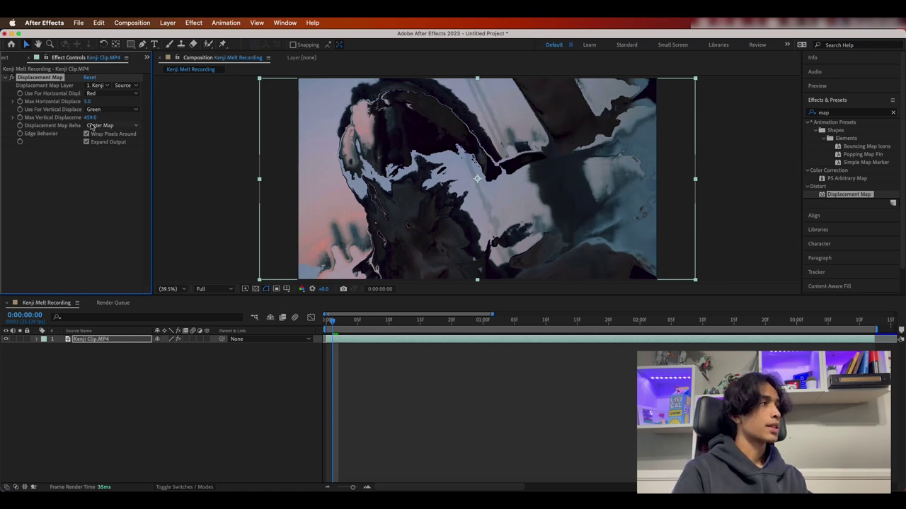
pyautogui.moveTo(92, 120); pyautogui.dragTo(177, 417)
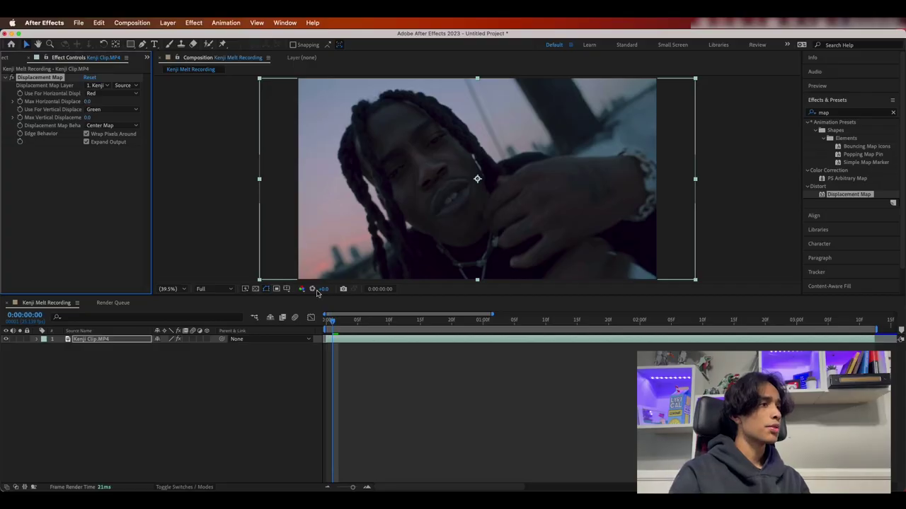
# At the first frame set Max Vertical Displacement to 707 and preview the melt animation.
pyautogui.moveTo(336, 324); pyautogui.dragTo(519, 333)
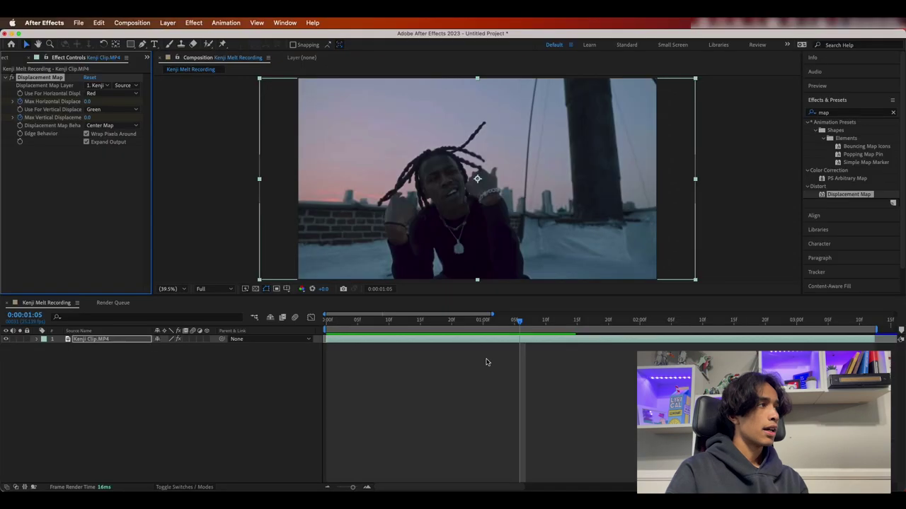
pyautogui.click(519, 323)
pyautogui.moveTo(518, 322); pyautogui.dragTo(321, 339)
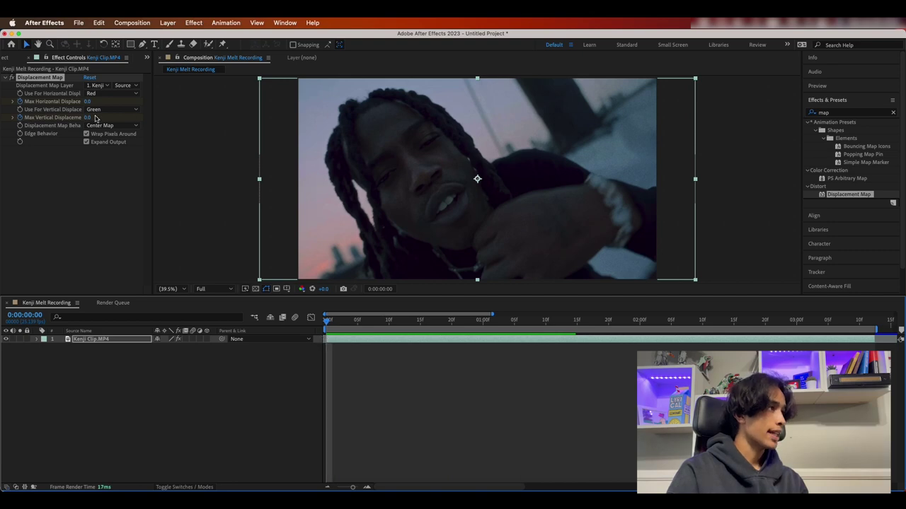
pyautogui.moveTo(88, 118); pyautogui.dragTo(394, 92)
pyautogui.press('space')
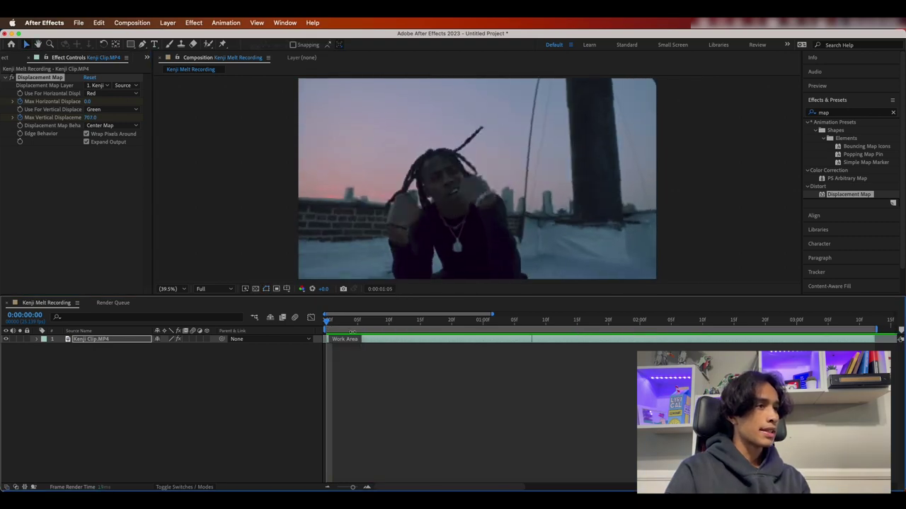
pyautogui.press('space')
pyautogui.press('space')
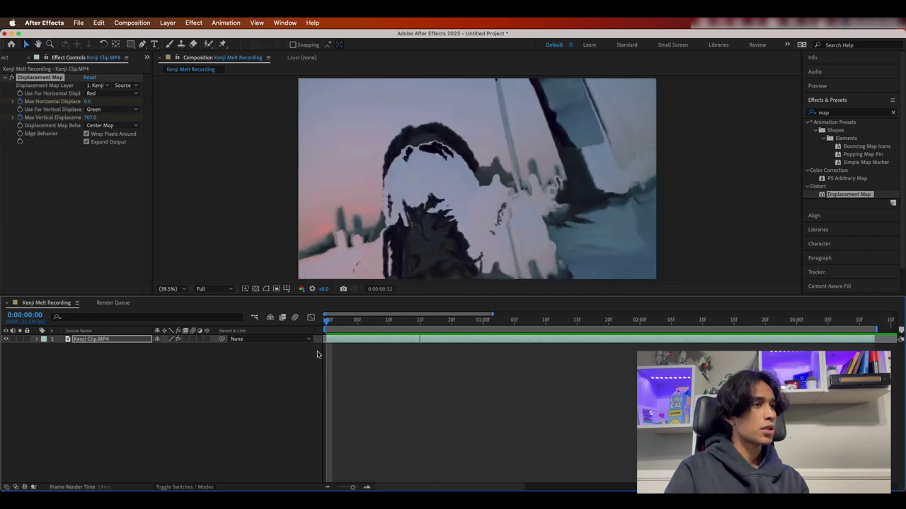
# Ease the Max Vertical Displacement keyframes in the speed graph, end keyframe influence about 54%.
pyautogui.click(229, 345)
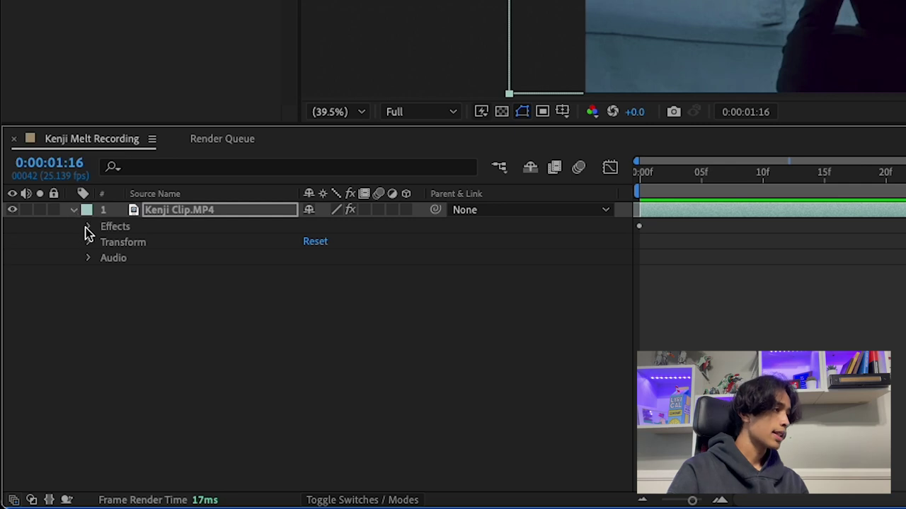
pyautogui.click(88, 228)
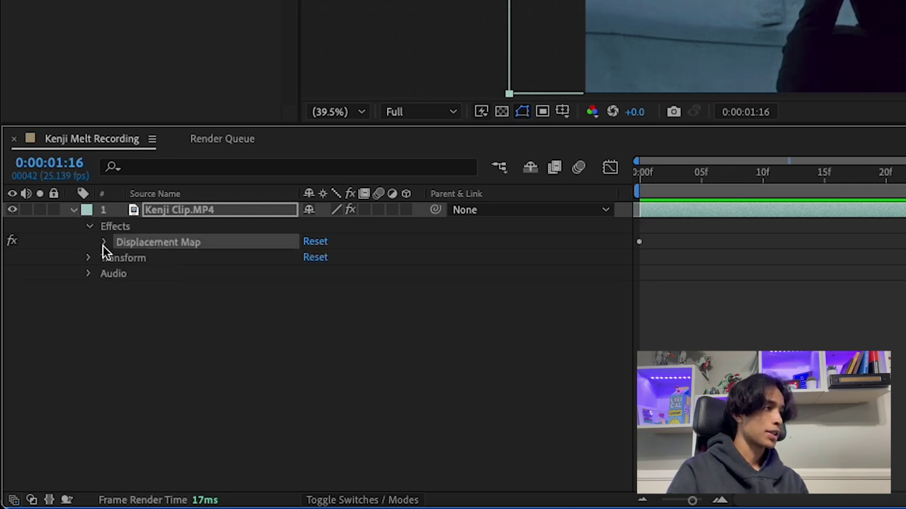
pyautogui.click(104, 243)
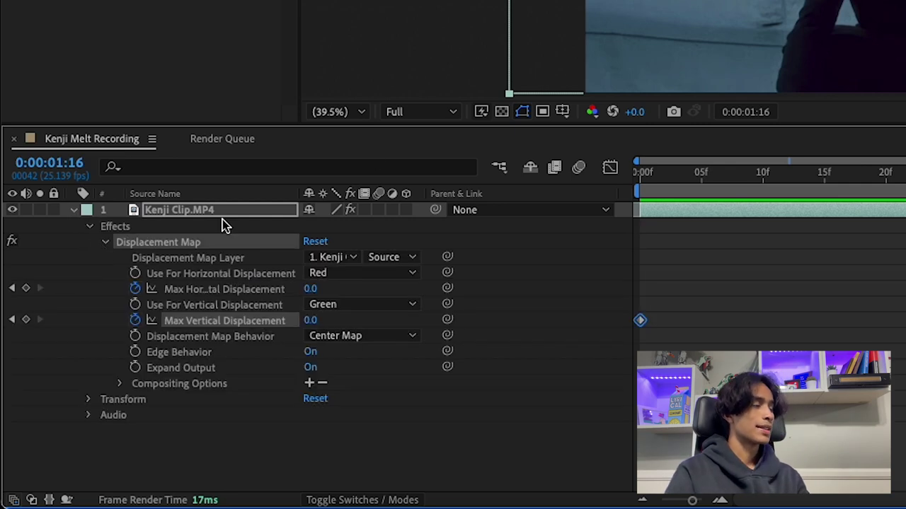
pyautogui.click(610, 169)
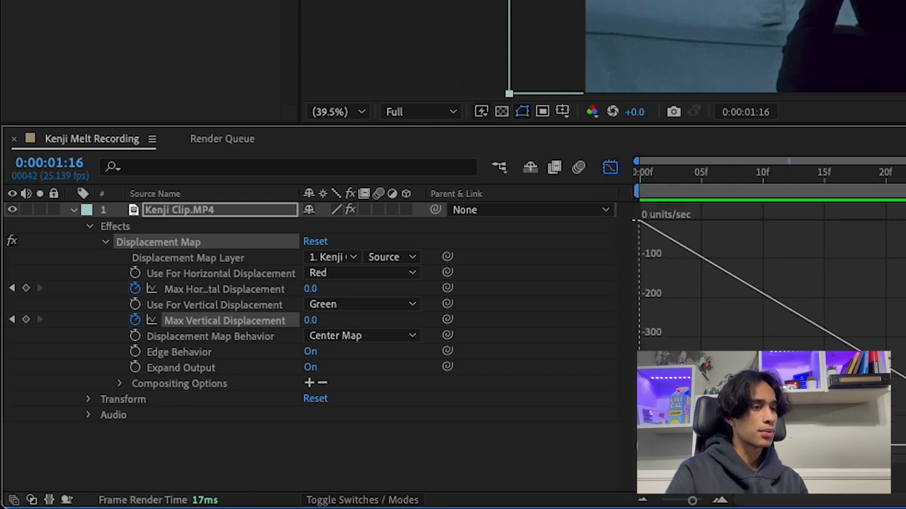
pyautogui.press('Home')
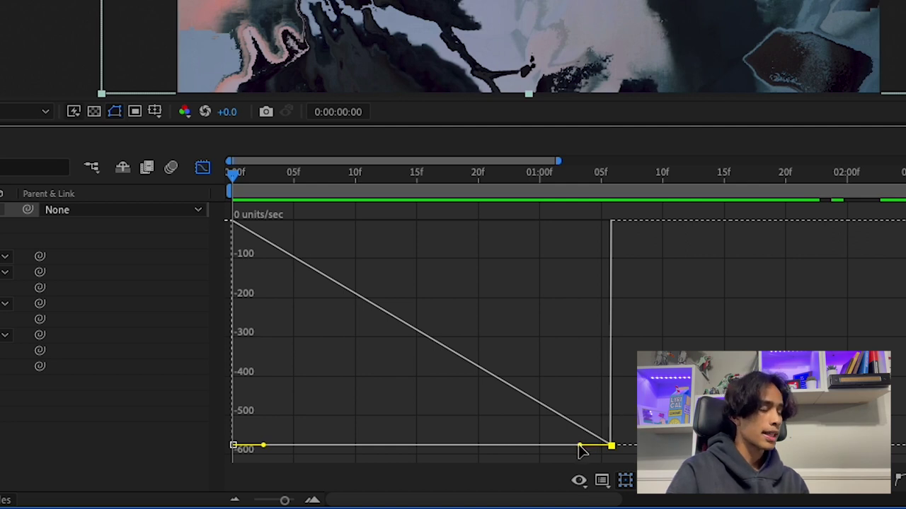
pyautogui.moveTo(579, 449); pyautogui.dragTo(382, 220)
pyautogui.moveTo(263, 445); pyautogui.dragTo(319, 284)
pyautogui.moveTo(437, 223); pyautogui.dragTo(521, 222)
# Preview the eased melt across the first second and check the frame at 0:00:01:11.
pyautogui.press('space')
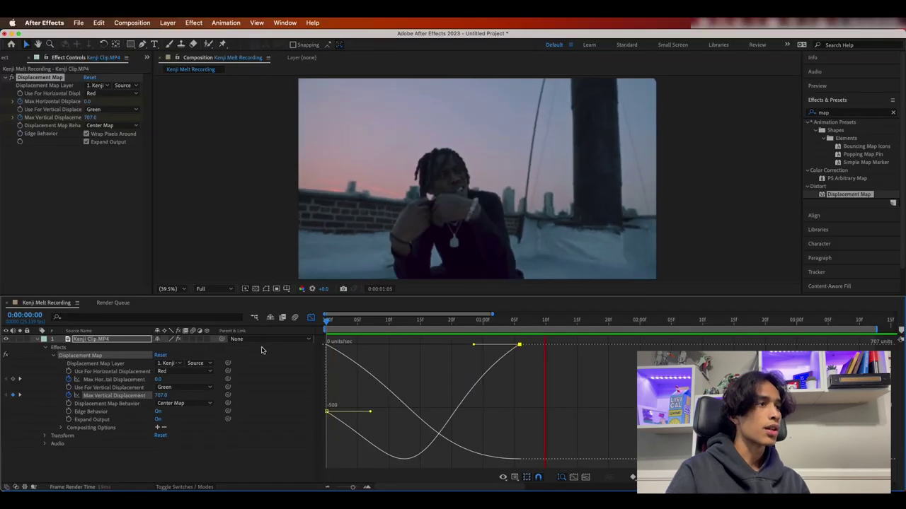
pyautogui.click(420, 328)
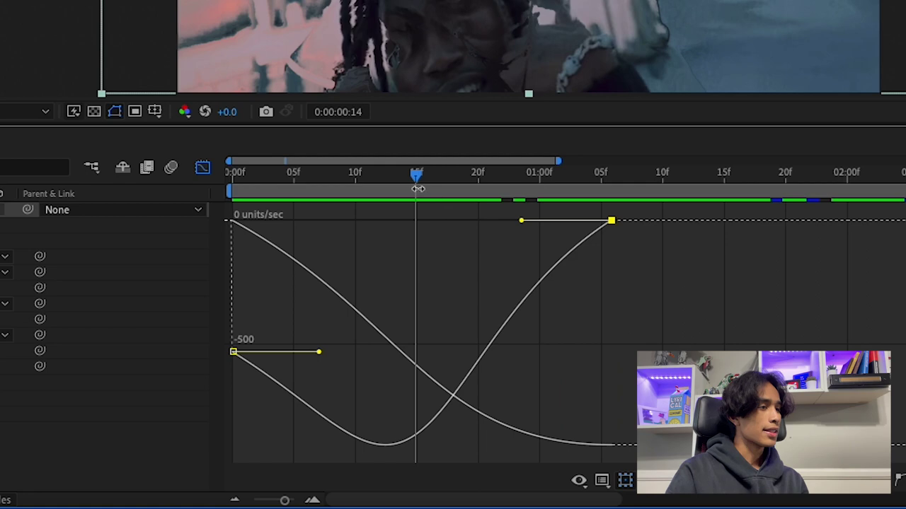
pyautogui.moveTo(417, 189); pyautogui.dragTo(258, 198)
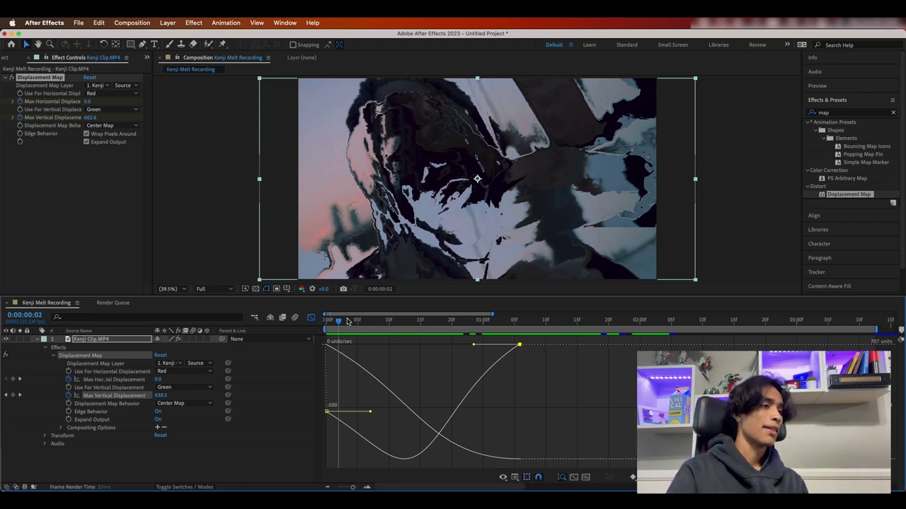
pyautogui.moveTo(347, 321); pyautogui.dragTo(293, 347)
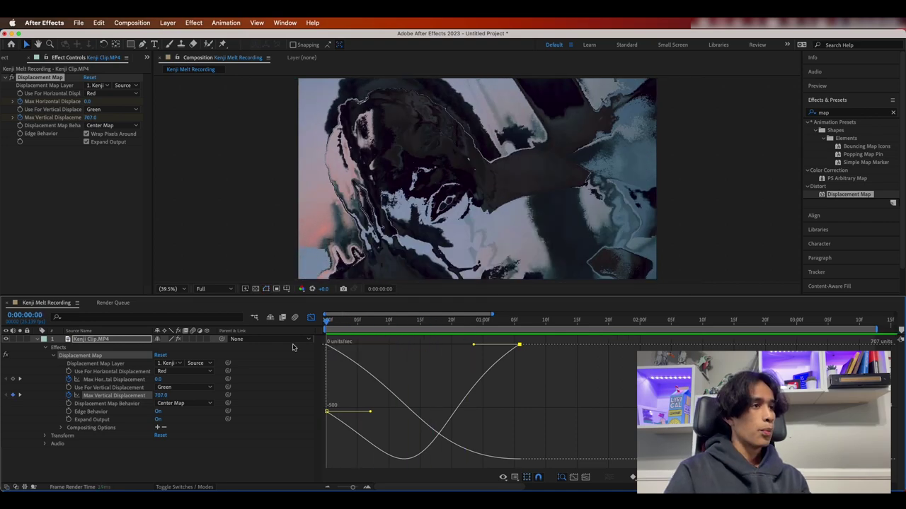
pyautogui.press('space')
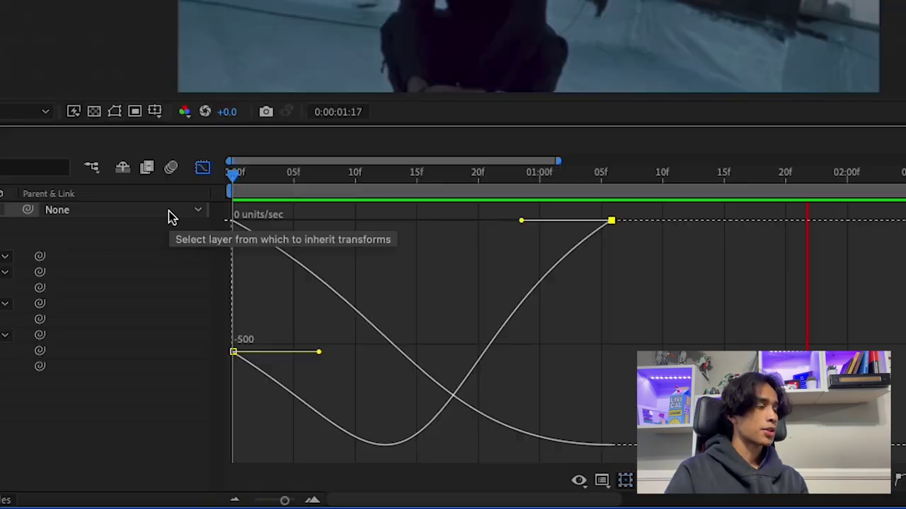
pyautogui.click(203, 168)
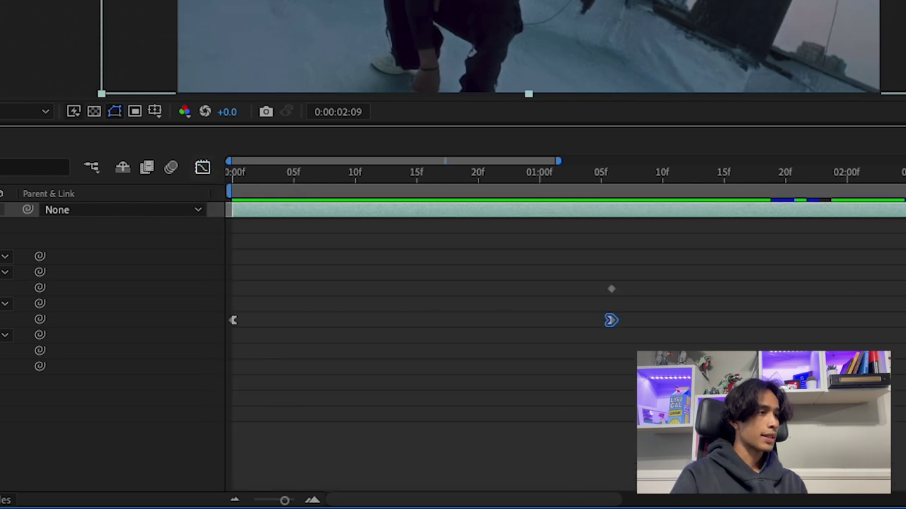
pyautogui.click(684, 175)
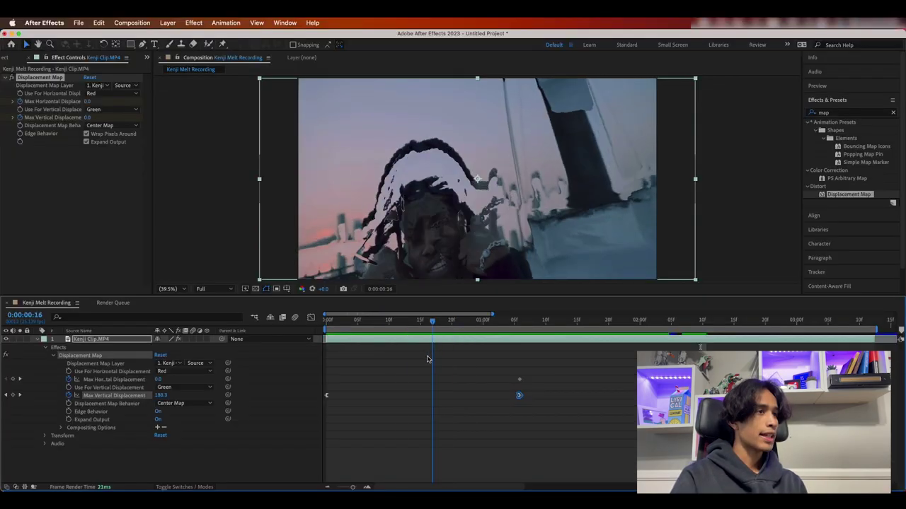
# Search 'glow' and apply Glow to the Kenji clip, then preview it.
pyautogui.moveTo(426, 359); pyautogui.dragTo(344, 373)
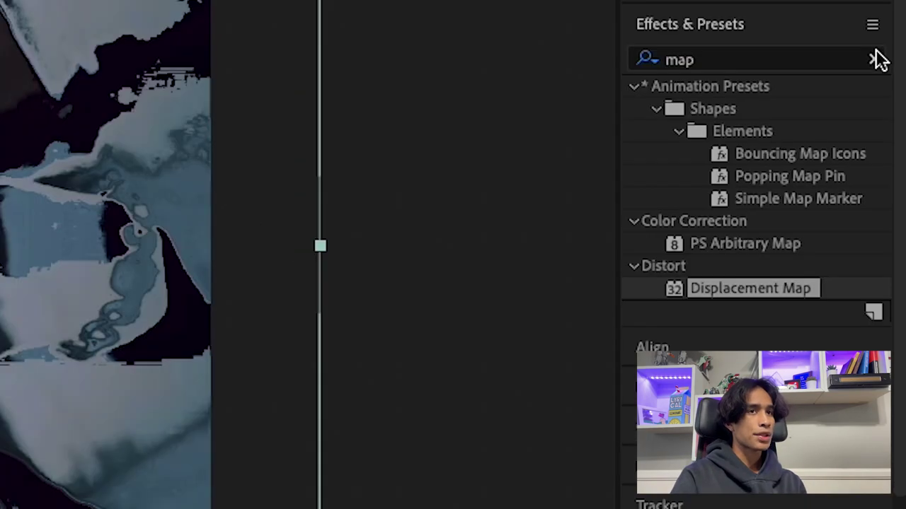
pyautogui.click(875, 60)
pyautogui.click(776, 61)
pyautogui.write('glow')
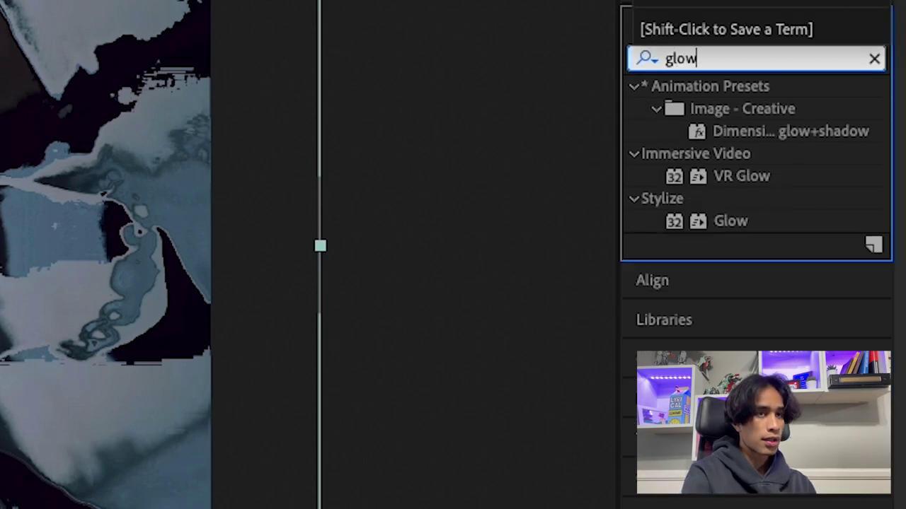
pyautogui.moveTo(730, 220); pyautogui.dragTo(111, 341)
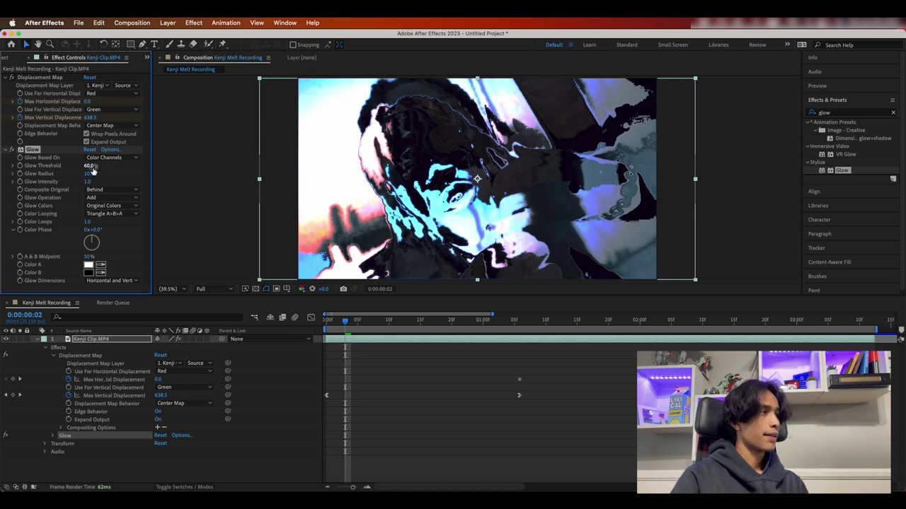
pyautogui.press('space')
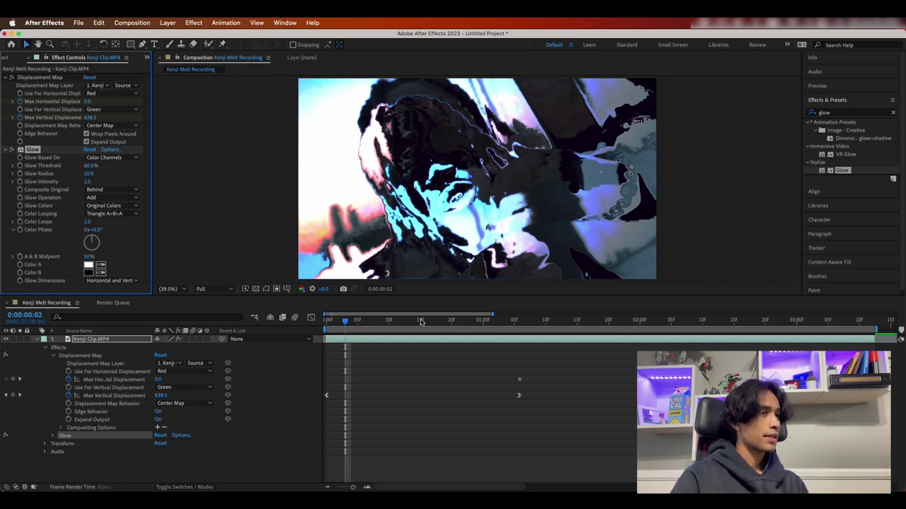
pyautogui.press('space')
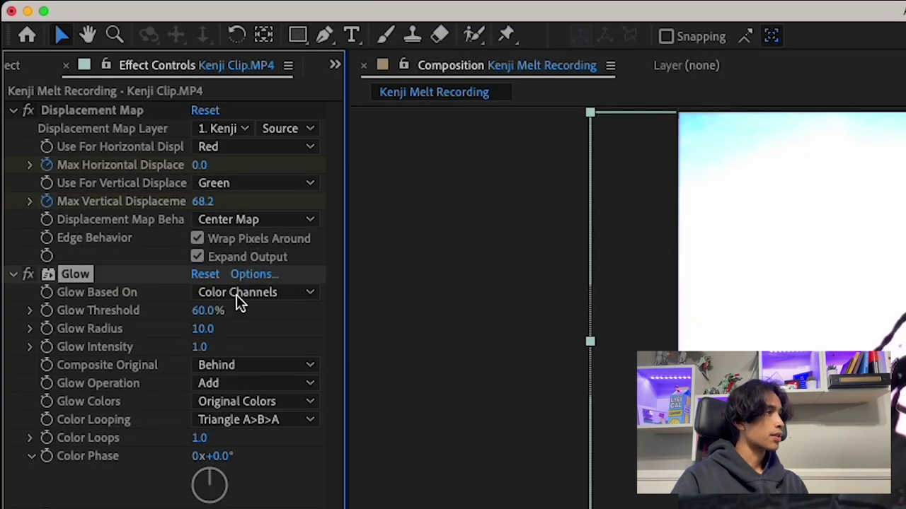
# Raise Glow Radius from 10 to 98 and preview the clip from the start.
pyautogui.moveTo(202, 331); pyautogui.dragTo(290, 324)
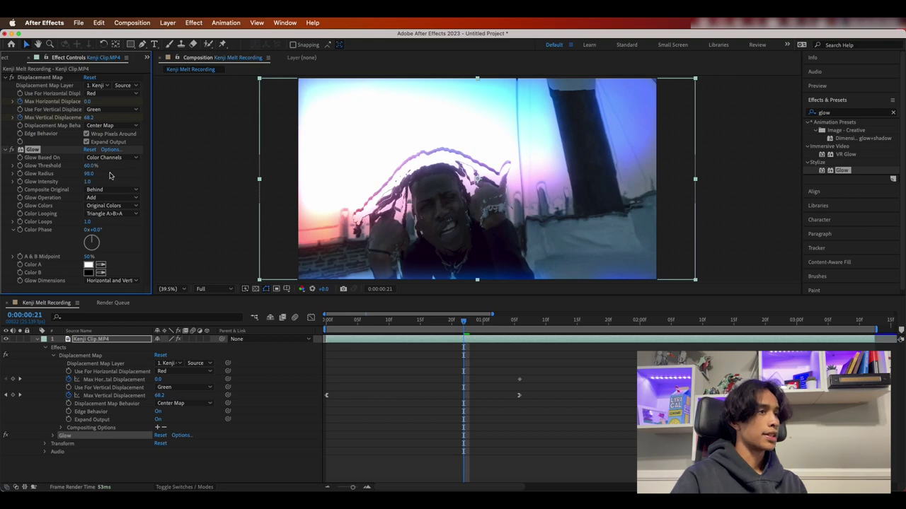
pyautogui.press('space')
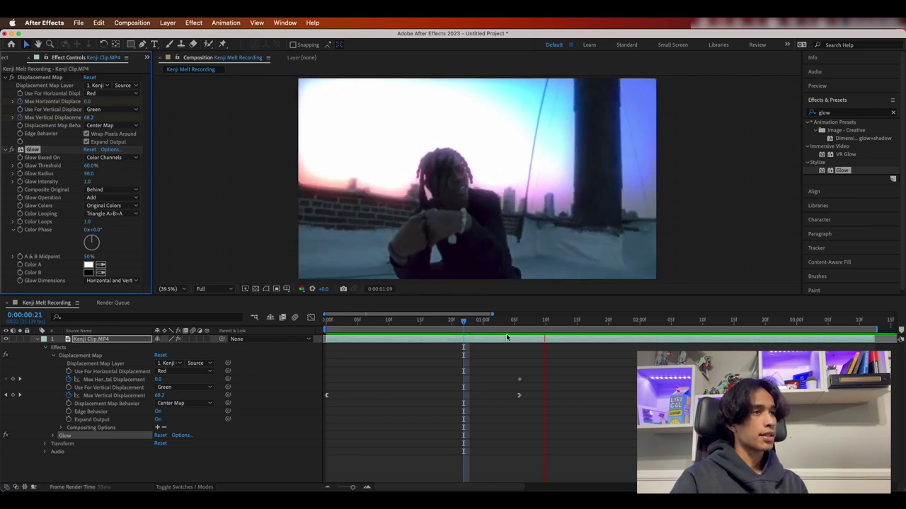
pyautogui.press('space')
pyautogui.press('Home')
pyautogui.press('space')
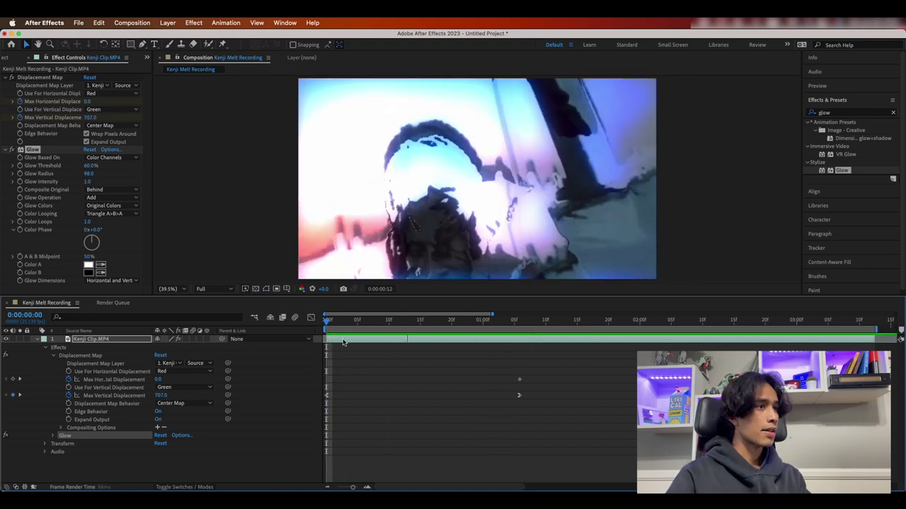
pyautogui.press('space')
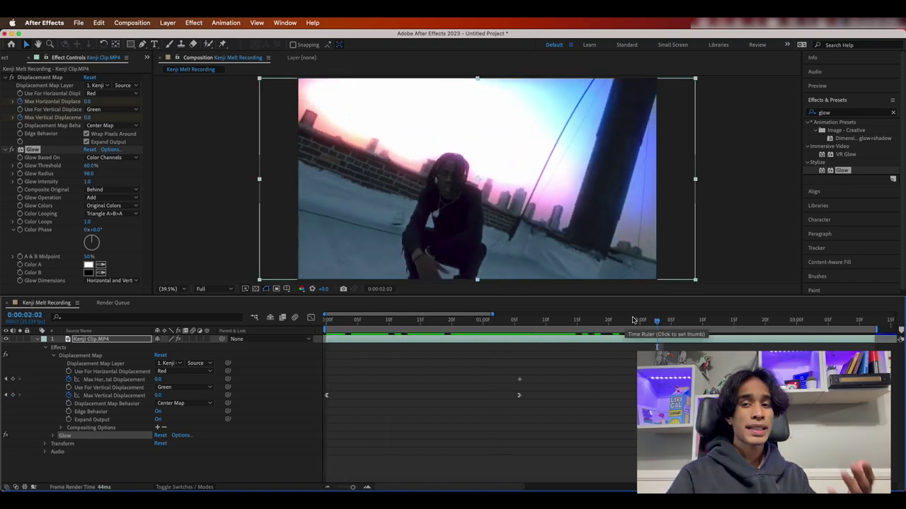
pyautogui.moveTo(634, 321); pyautogui.dragTo(357, 356)
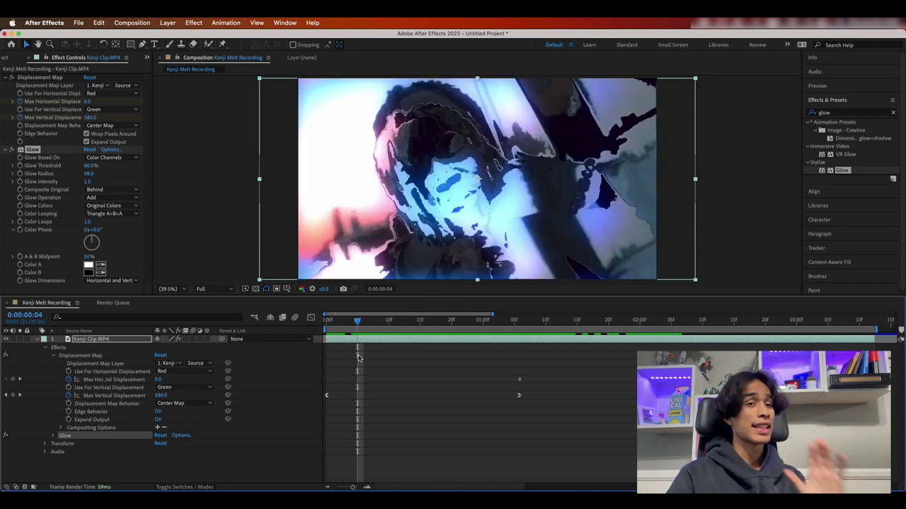
# Search 'opti' and apply Optics Compensation to the Kenji Clip.MP4 layer.
pyautogui.click(893, 114)
pyautogui.write('opti')
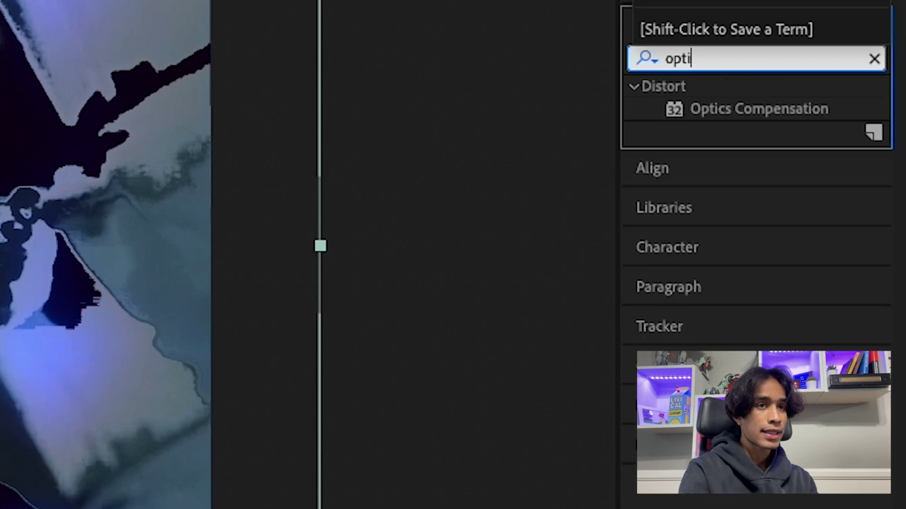
pyautogui.click(818, 108)
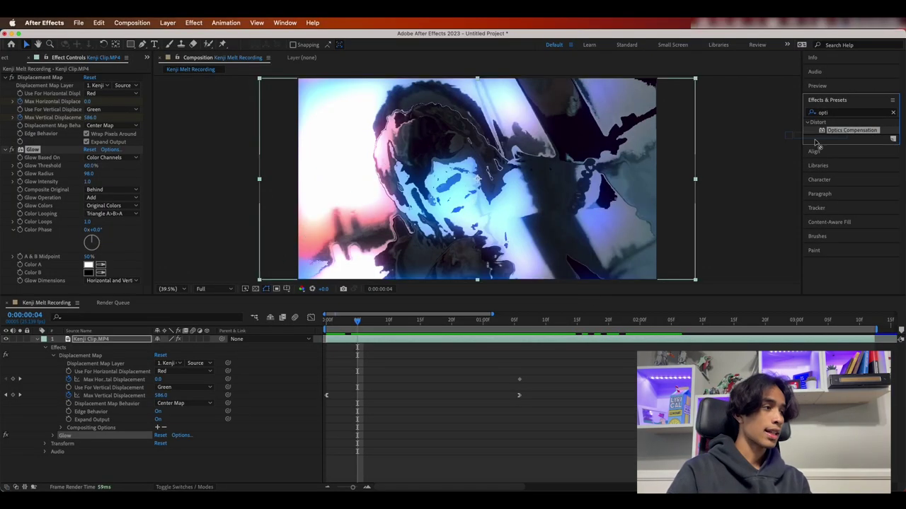
pyautogui.moveTo(852, 130); pyautogui.dragTo(90, 339)
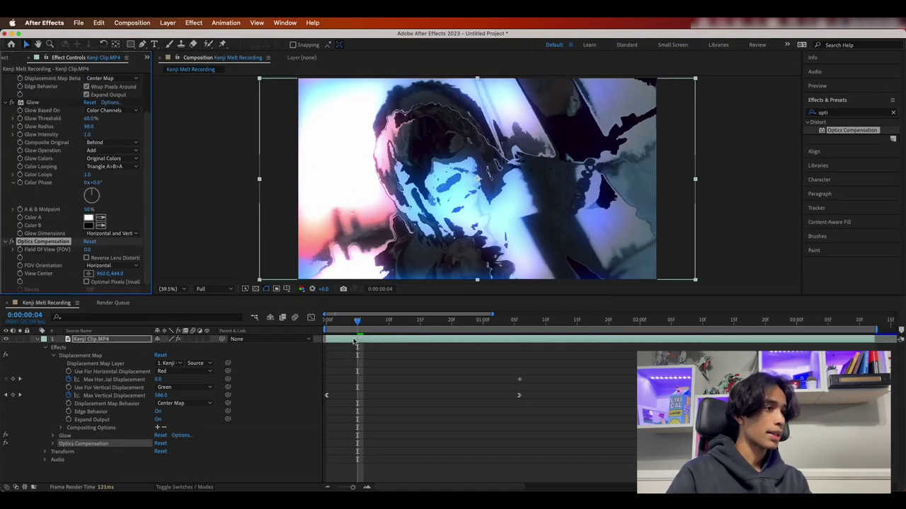
pyautogui.press('Home')
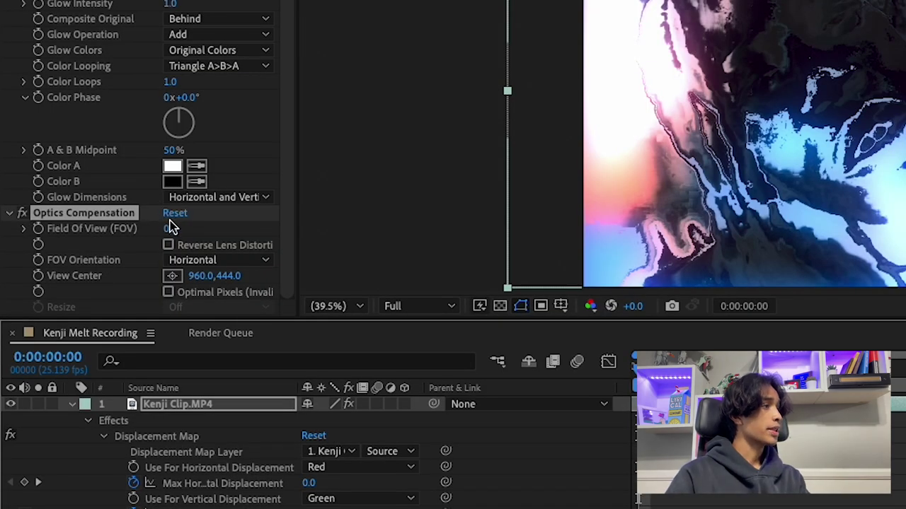
# Enable Reverse Lens Distortion and keyframe Field Of View at 0.0 at 0:00:01:05.
pyautogui.click(168, 244)
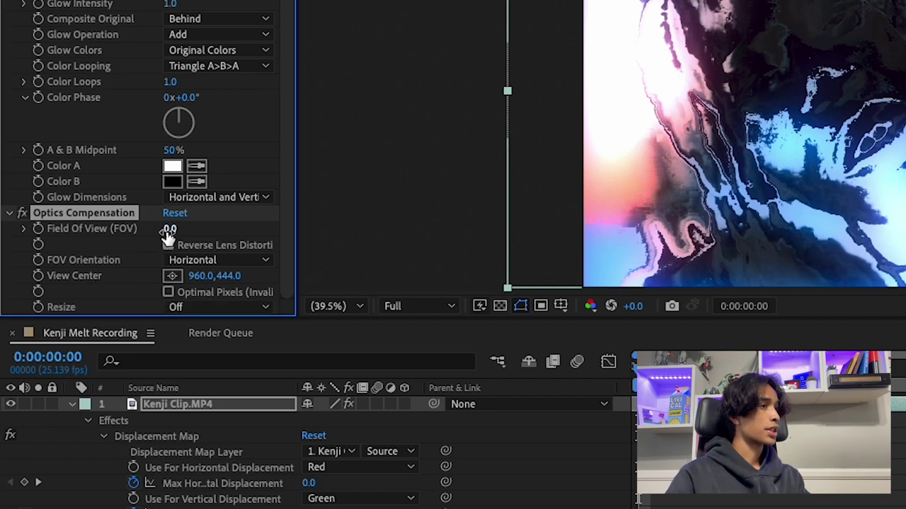
pyautogui.moveTo(641, 368); pyautogui.dragTo(905, 404)
pyautogui.moveTo(676, 210); pyautogui.dragTo(685, 210)
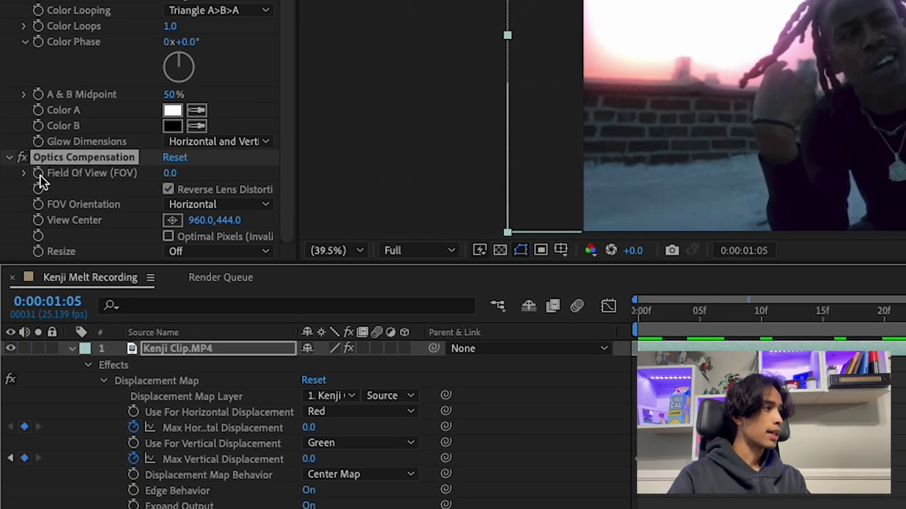
pyautogui.click(40, 177)
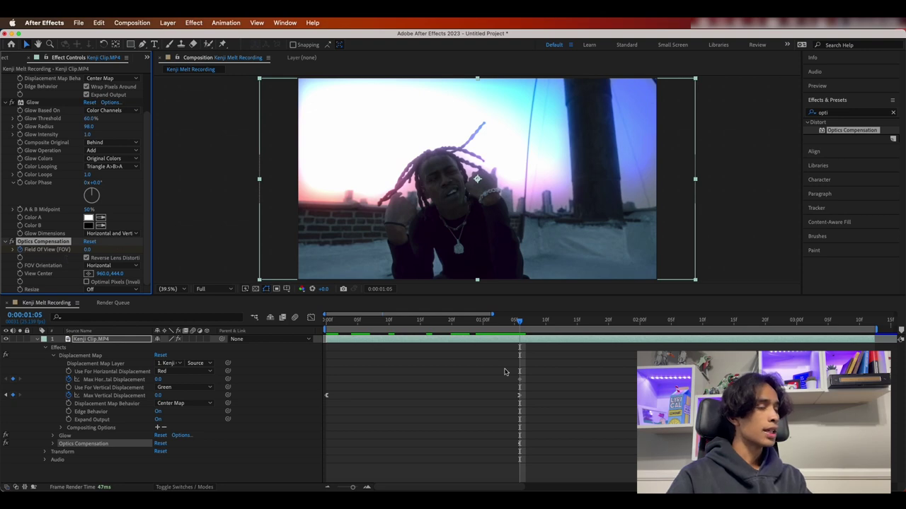
pyautogui.moveTo(520, 324); pyautogui.dragTo(494, 323)
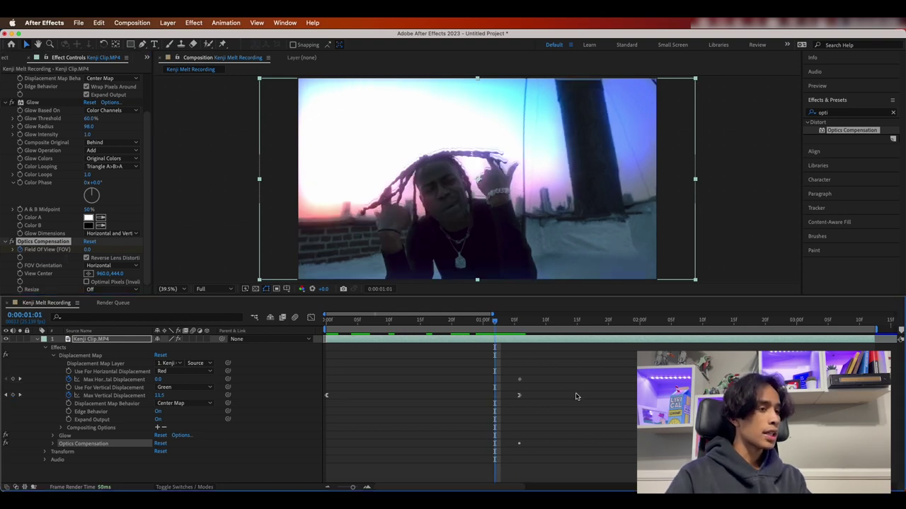
pyautogui.click(572, 395)
pyautogui.moveTo(519, 385)
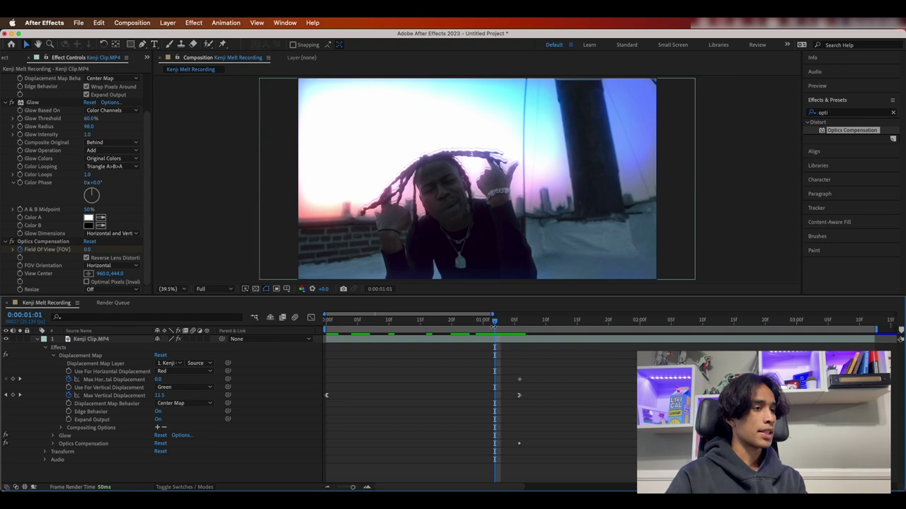
# Set a high Field Of View at the start (126.8 by frame 1) and preview the warp relaxing to 0.
pyautogui.press('space')
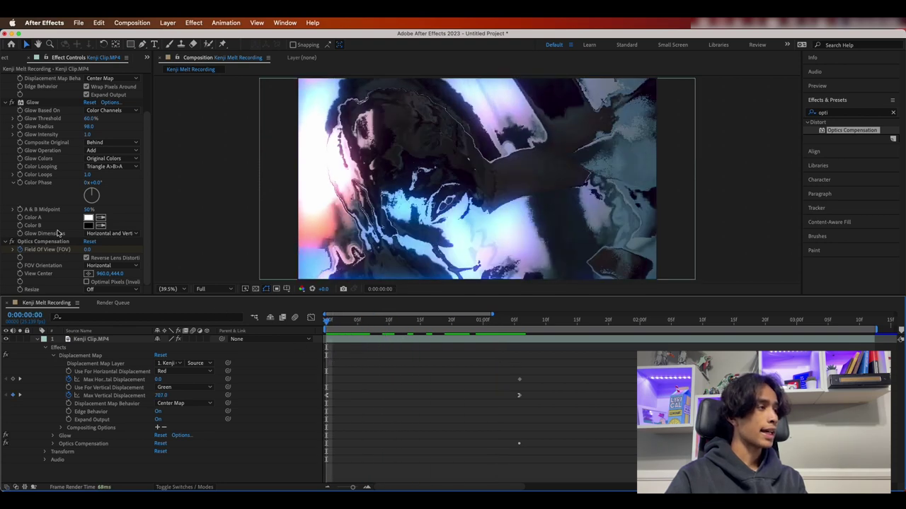
pyautogui.moveTo(85, 251); pyautogui.dragTo(706, 249)
pyautogui.press('space')
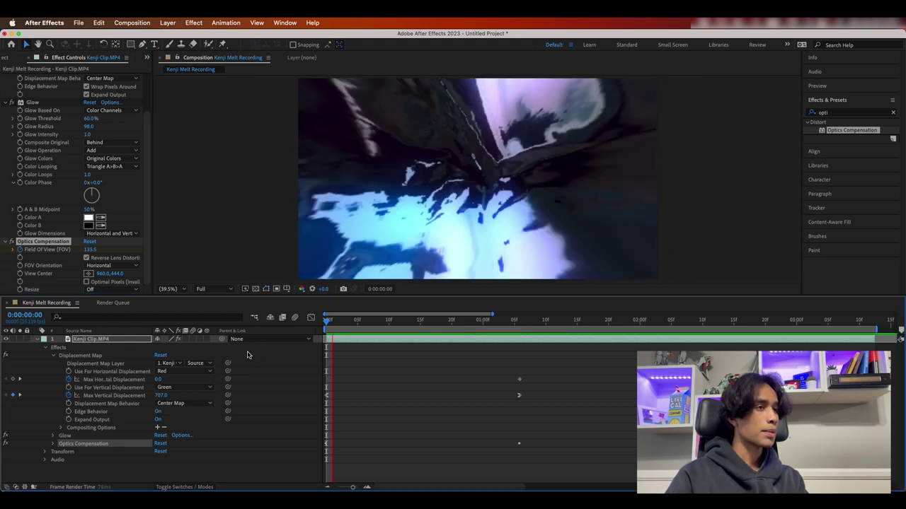
pyautogui.press('space')
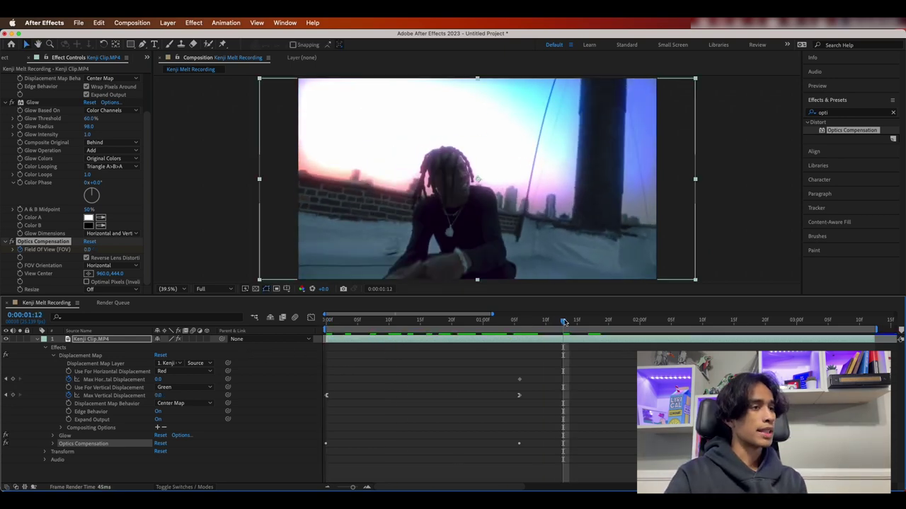
pyautogui.moveTo(564, 322); pyautogui.dragTo(339, 322)
pyautogui.press('space')
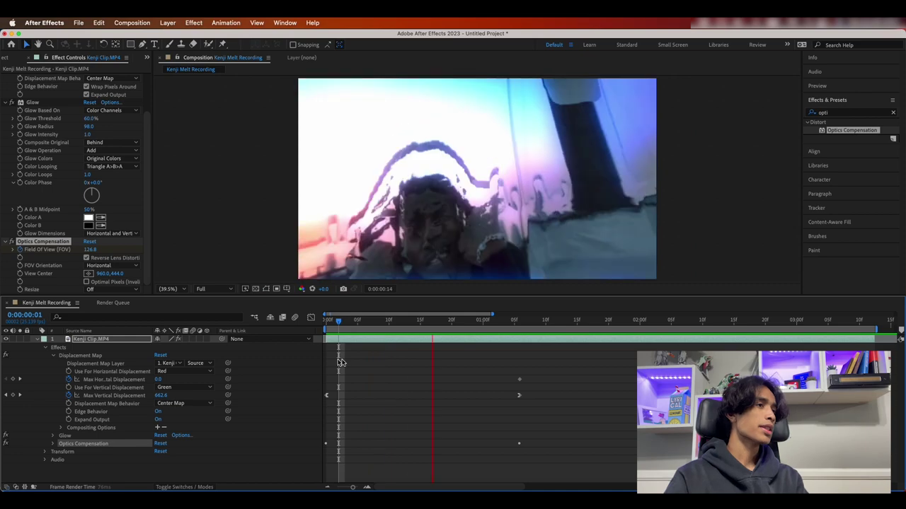
pyautogui.press('space')
pyautogui.press('Home')
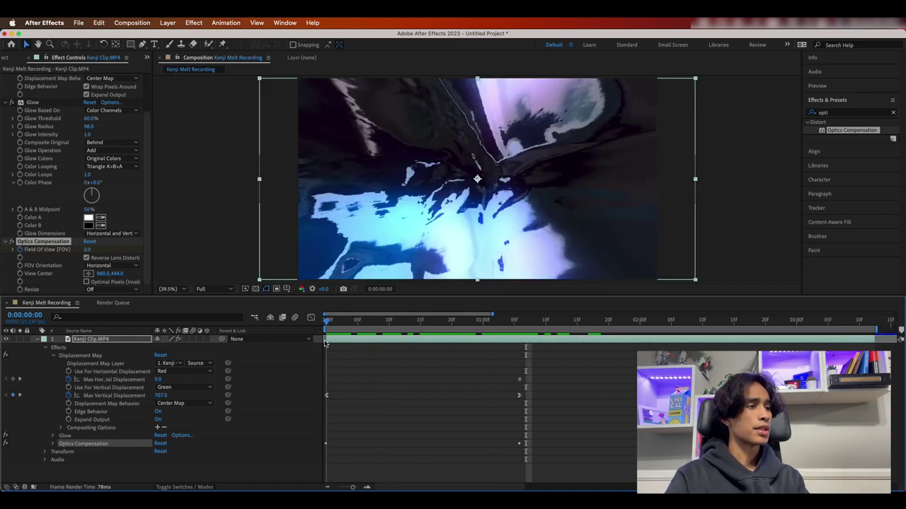
pyautogui.moveTo(325, 343); pyautogui.dragTo(438, 324)
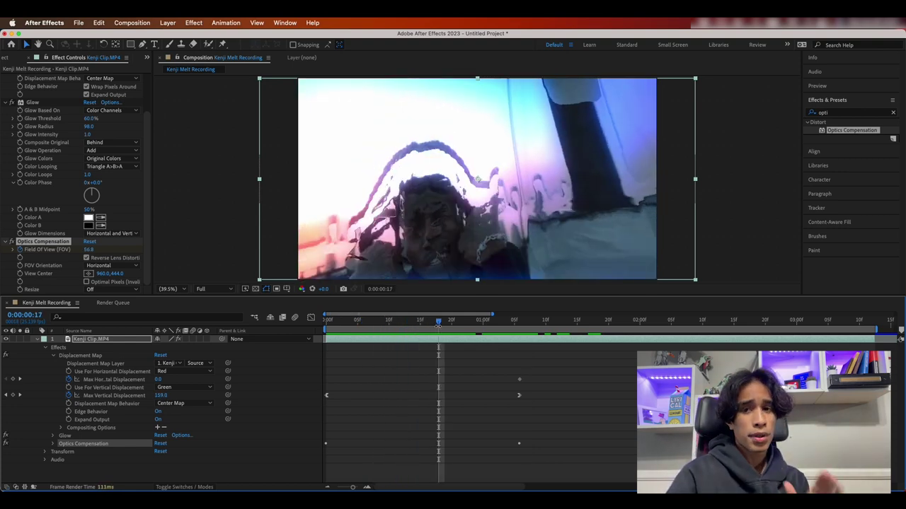
pyautogui.scroll(3, 61, 195)
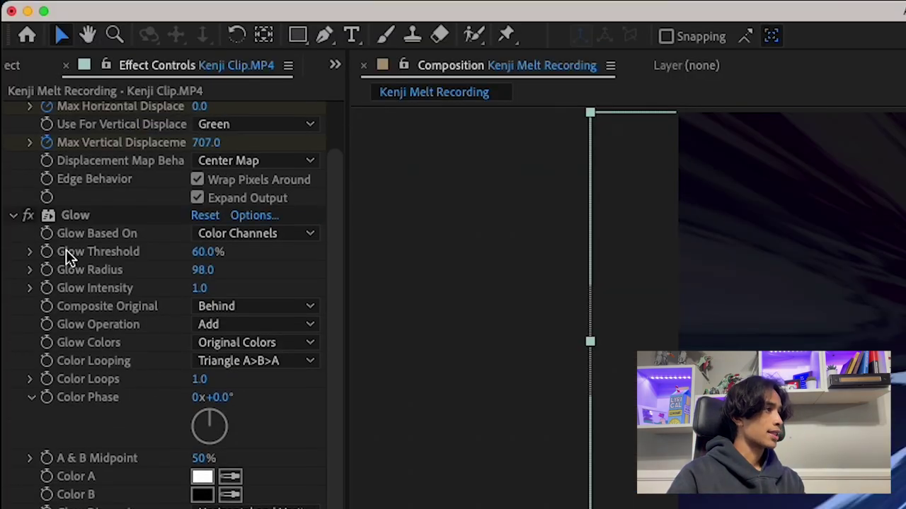
# Check the warp at 0:00:00:21 and enable keyframing for Glow Threshold and Glow Intensity.
pyautogui.click(329, 321)
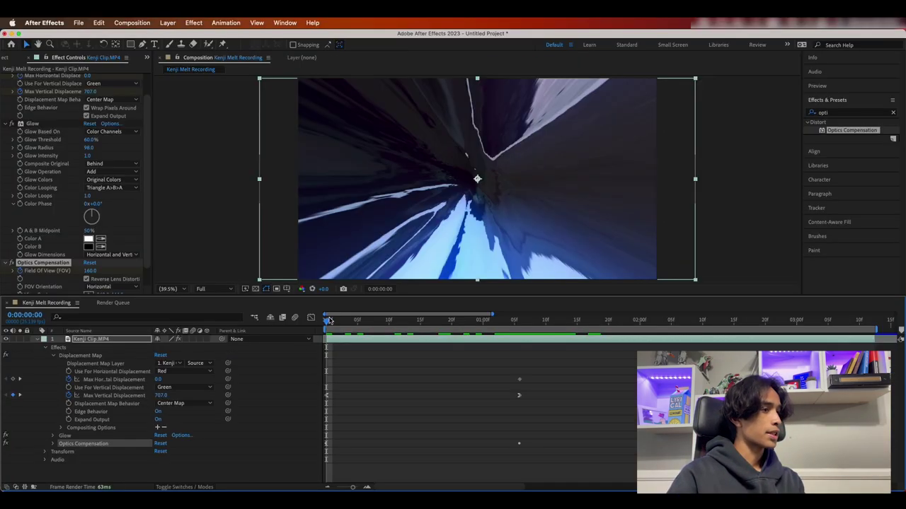
pyautogui.moveTo(329, 320); pyautogui.dragTo(464, 320)
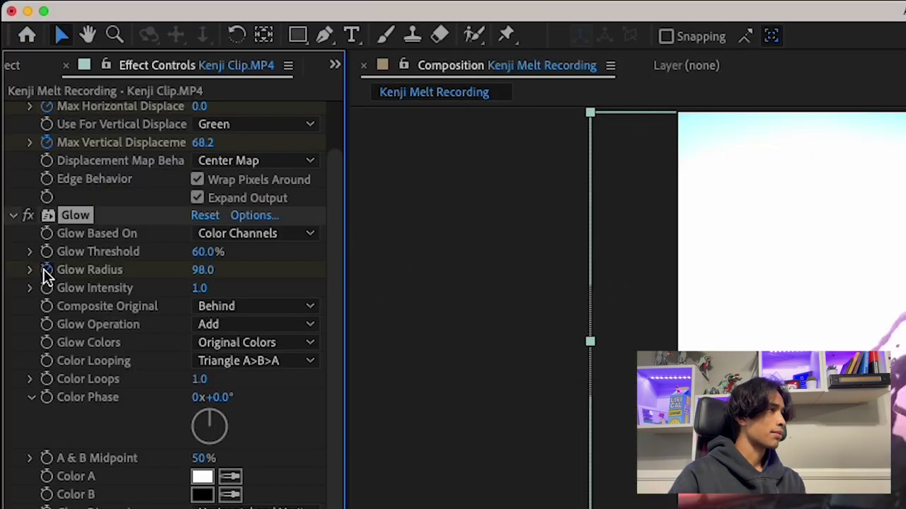
pyautogui.click(46, 251)
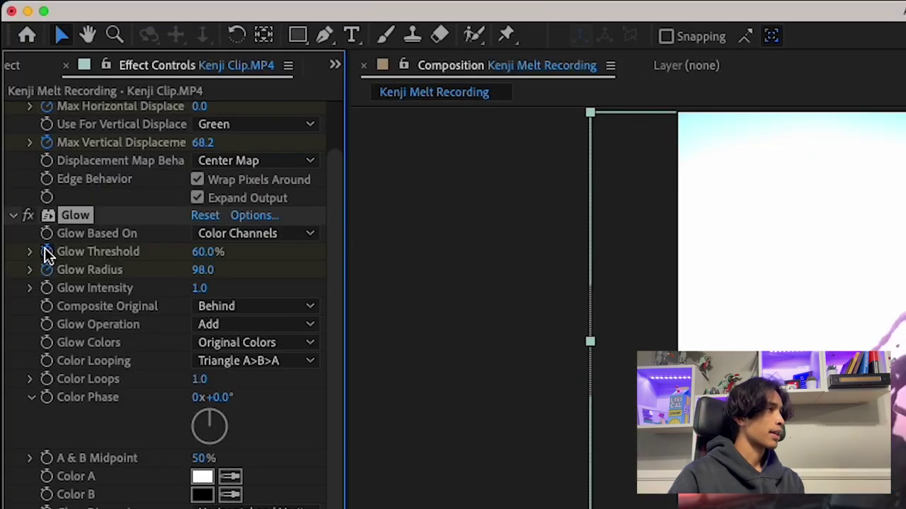
pyautogui.click(46, 288)
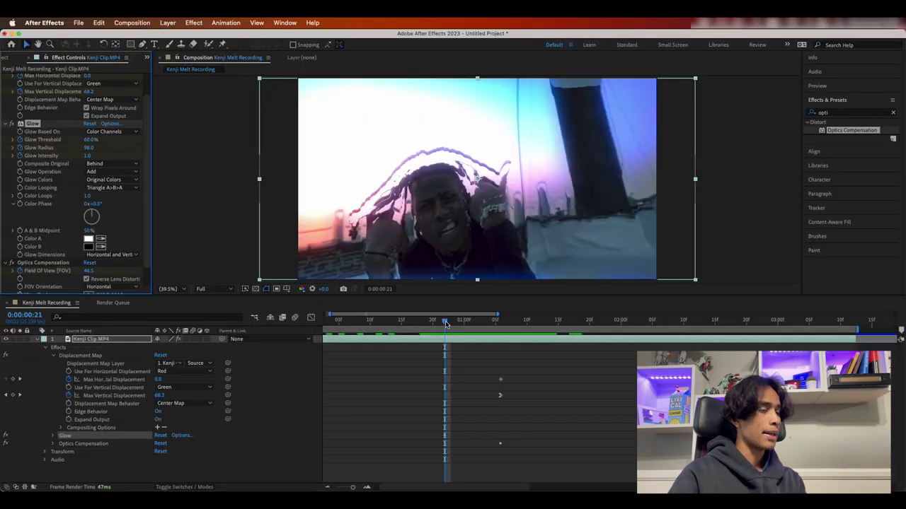
pyautogui.hscroll(-2, 482, 360)
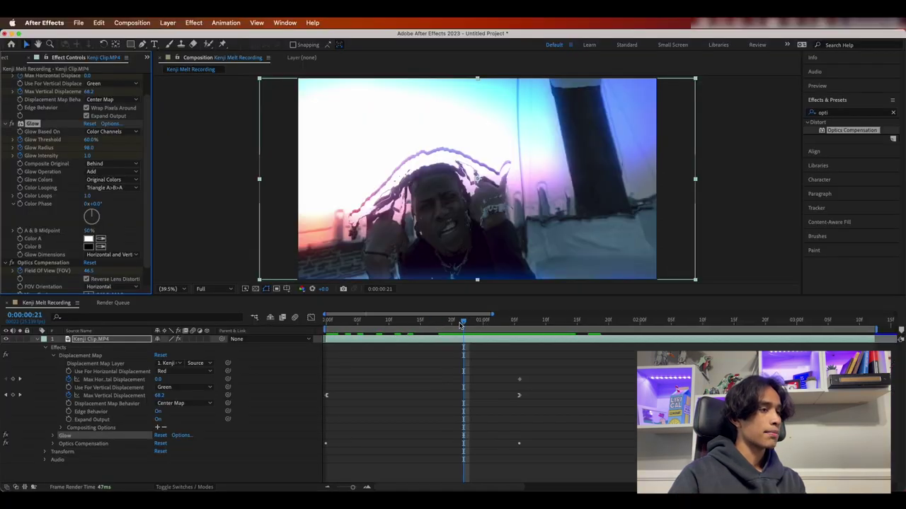
# At frame 0 set Glow Intensity to 2.9 and Glow Radius to 157, then preview.
pyautogui.moveTo(461, 324); pyautogui.dragTo(326, 324)
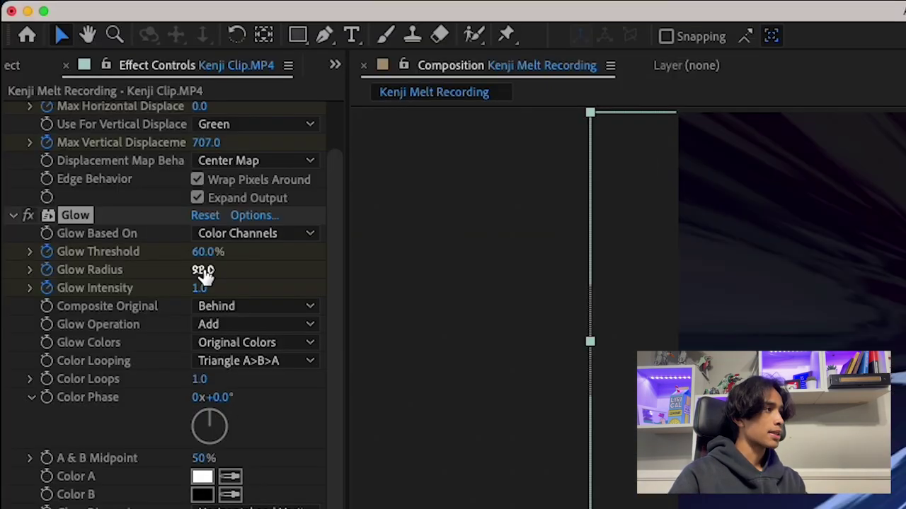
pyautogui.moveTo(202, 287); pyautogui.dragTo(395, 277)
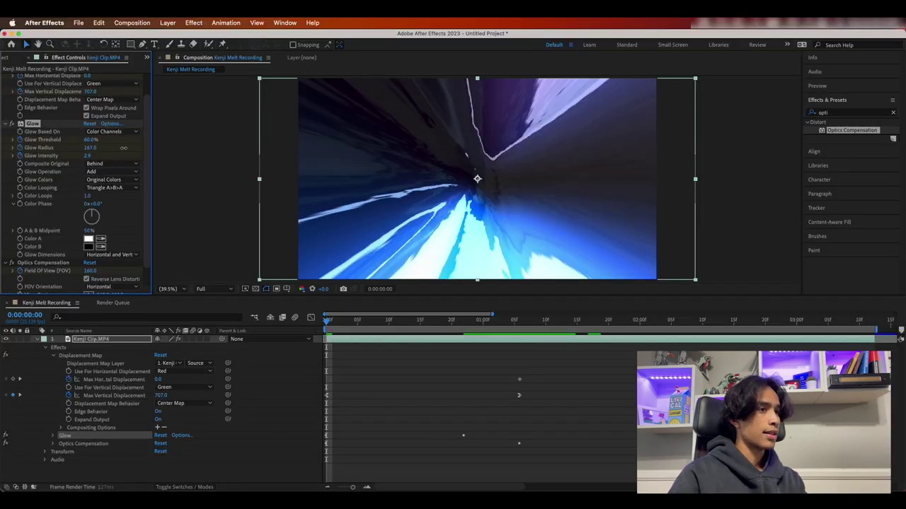
pyautogui.moveTo(123, 147); pyautogui.dragTo(119, 148)
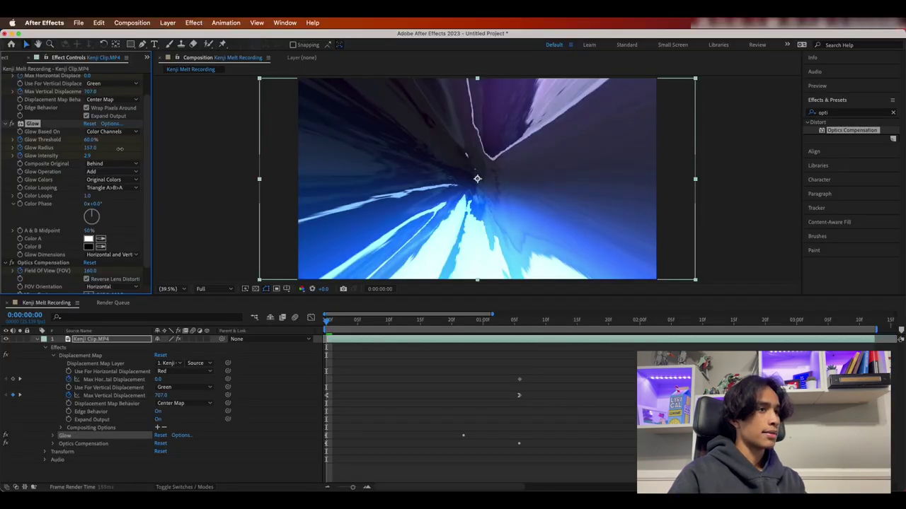
pyautogui.press('space')
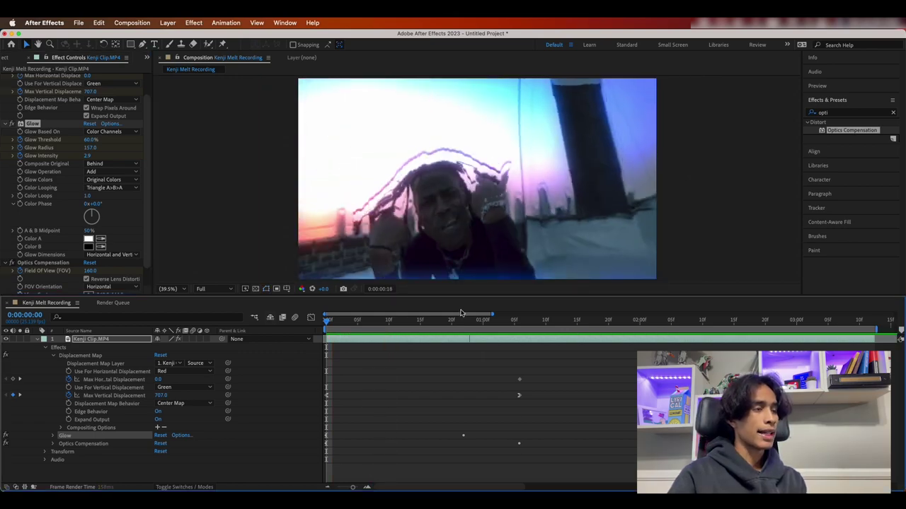
pyautogui.press('space')
pyautogui.click(455, 337)
pyautogui.moveTo(455, 337); pyautogui.dragTo(475, 357)
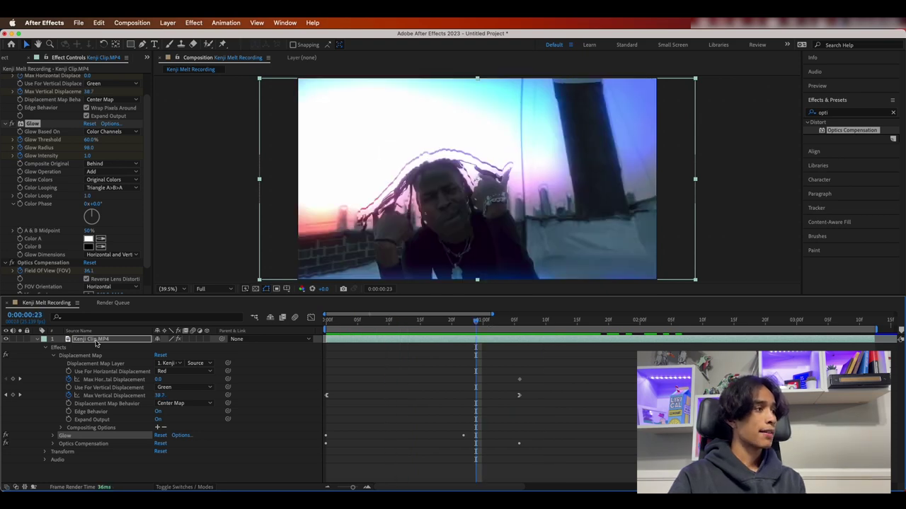
# At the composition start, duplicate Kenji Clip.MP4 and delete all effects from the top copy.
pyautogui.click(37, 340)
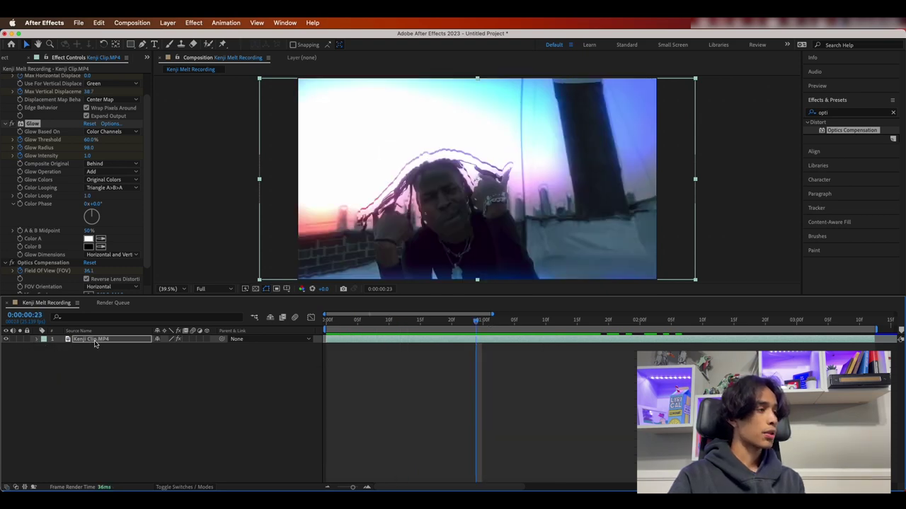
pyautogui.click(95, 341)
pyautogui.press('Home')
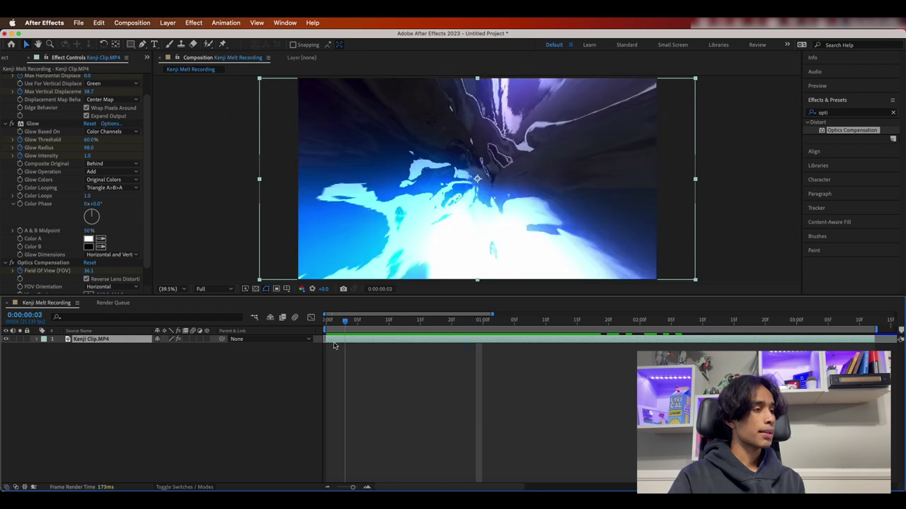
pyautogui.press('super+d')
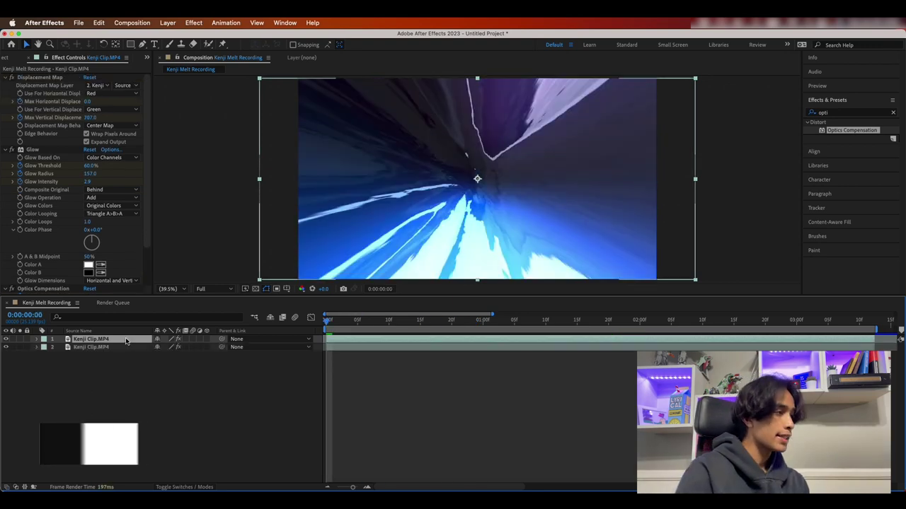
pyautogui.click(37, 341)
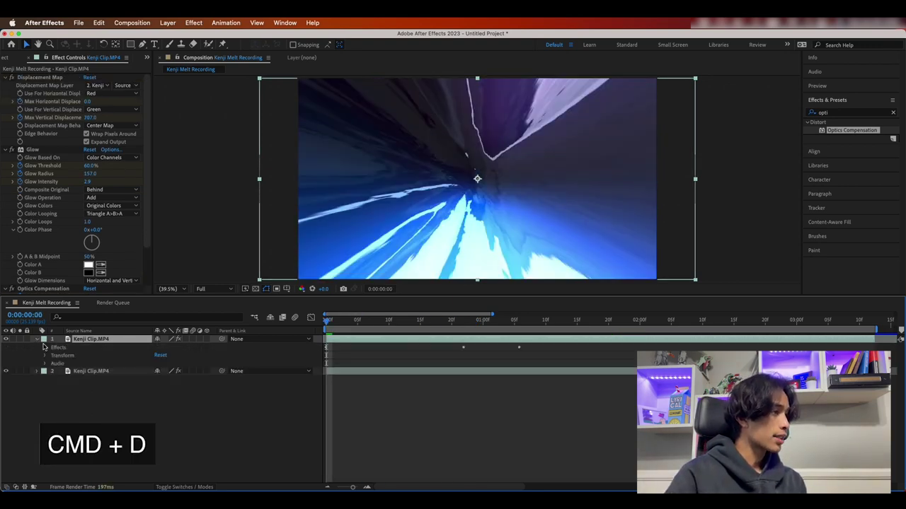
pyautogui.click(59, 349)
pyautogui.press('Delete')
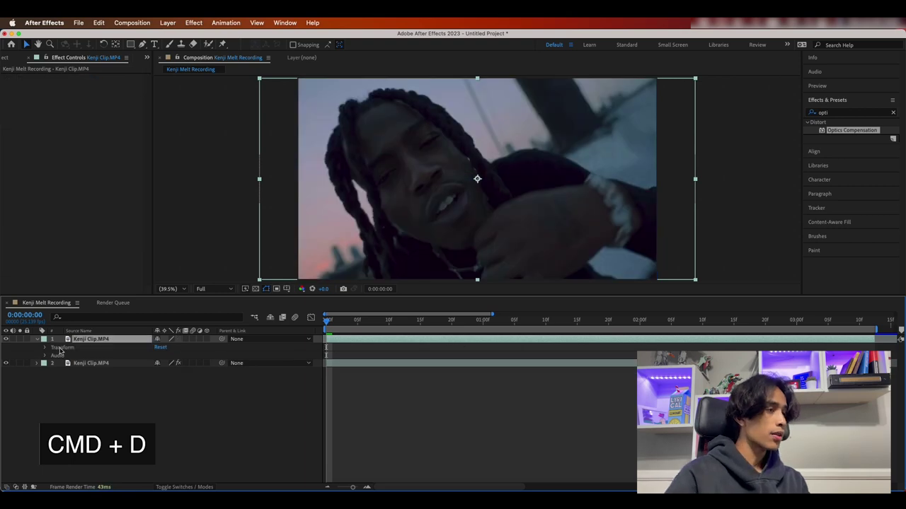
# In the top copy's layer viewer, Roto Brush over the subject, including the missing arm.
pyautogui.doubleClick(352, 342)
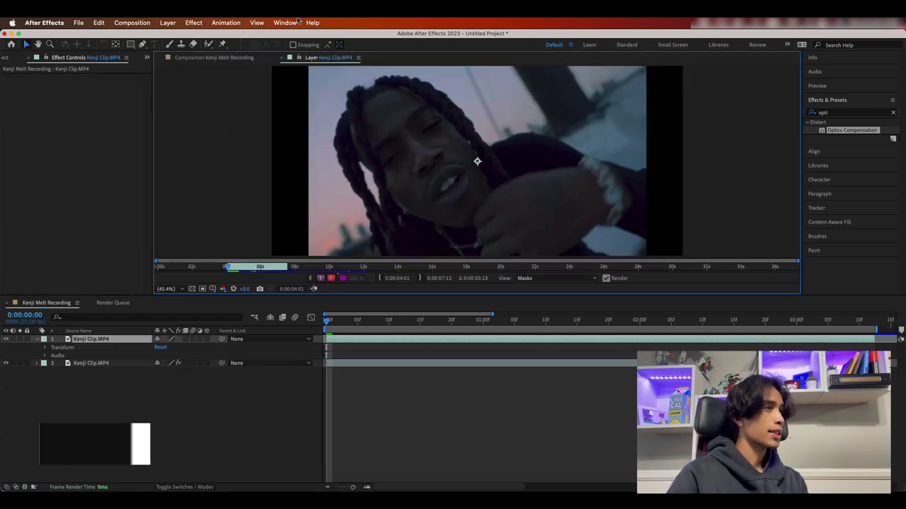
pyautogui.moveTo(385, 100); pyautogui.dragTo(460, 209)
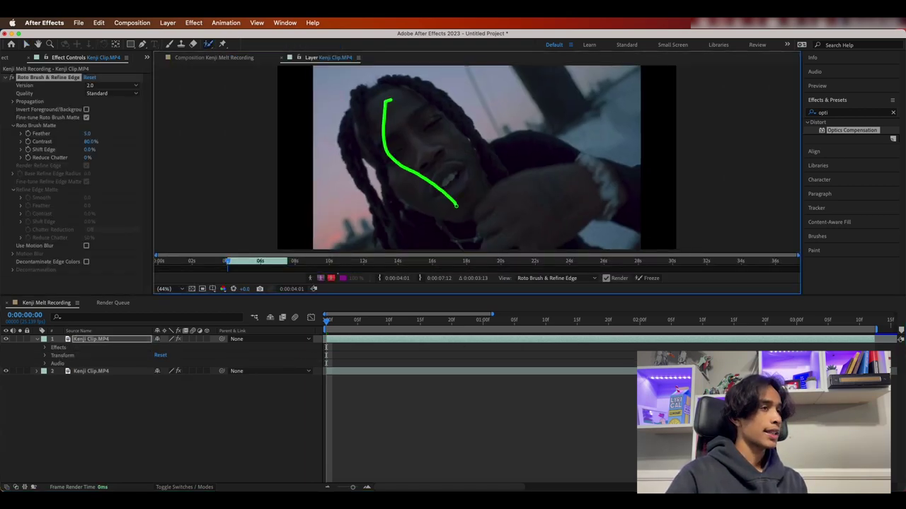
pyautogui.moveTo(482, 169)
pyautogui.mouseDown()
pyautogui.moveTo(570, 167)
pyautogui.moveTo(586, 179)
pyautogui.mouseUp()
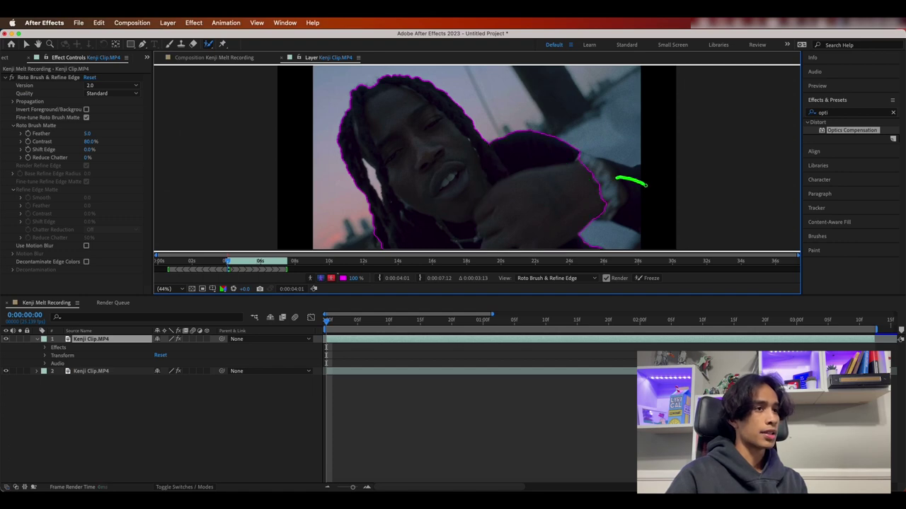
pyautogui.moveTo(644, 184); pyautogui.dragTo(645, 185)
# Subtract stray background from the roto matte and propagate it through the clip.
pyautogui.moveTo(327, 320); pyautogui.dragTo(351, 321)
pyautogui.moveTo(576, 244); pyautogui.dragTo(580, 247)
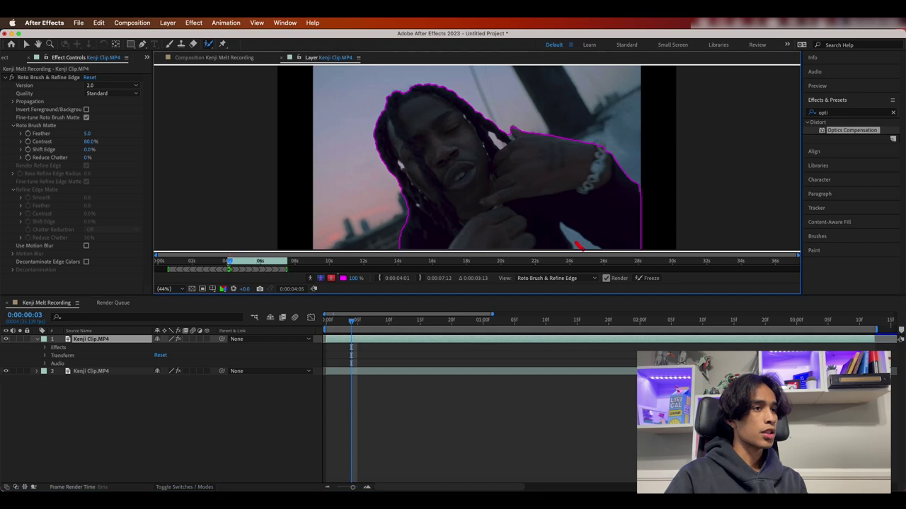
pyautogui.moveTo(356, 319); pyautogui.dragTo(469, 322)
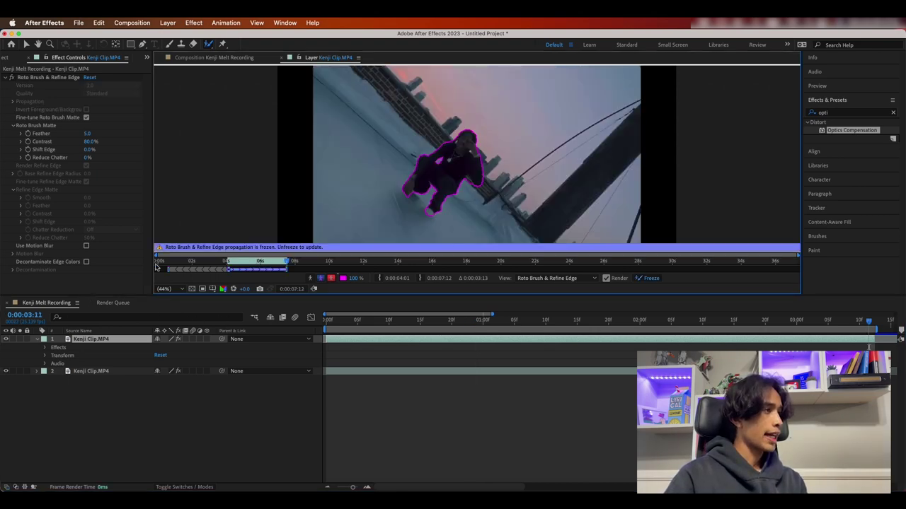
# Return to the Kenji Melt Recording composition and scrub back to review the cut-out subject.
pyautogui.click(201, 58)
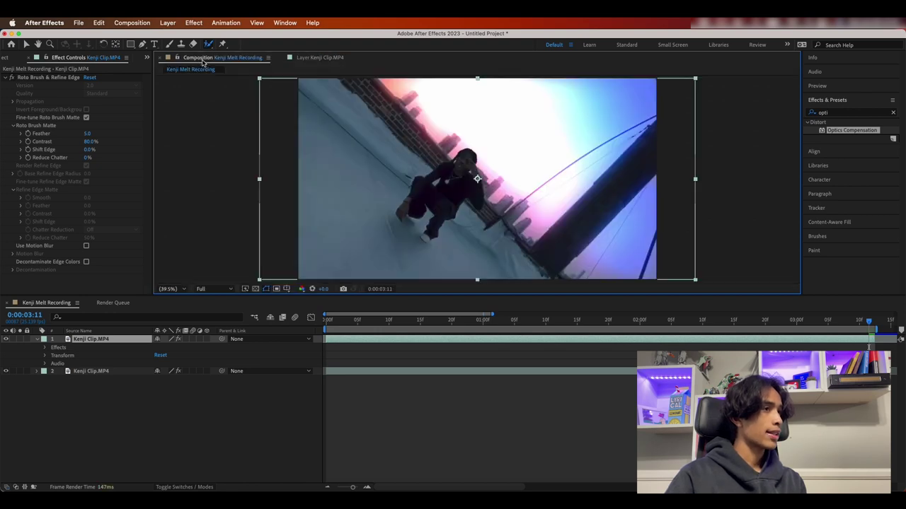
pyautogui.moveTo(889, 324); pyautogui.dragTo(370, 325)
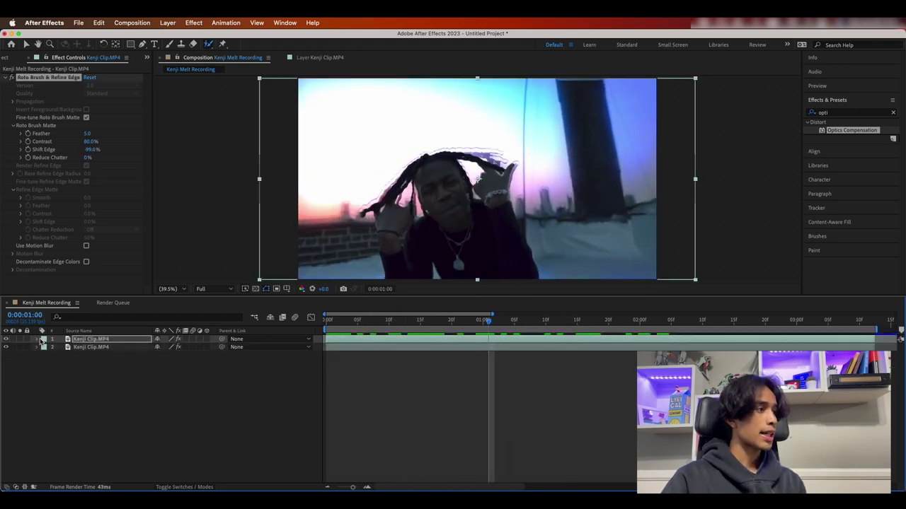
# Move the bottom layer's melt and glow keyframes so the effects fade out within about a second.
pyautogui.click(37, 340)
pyautogui.click(37, 340)
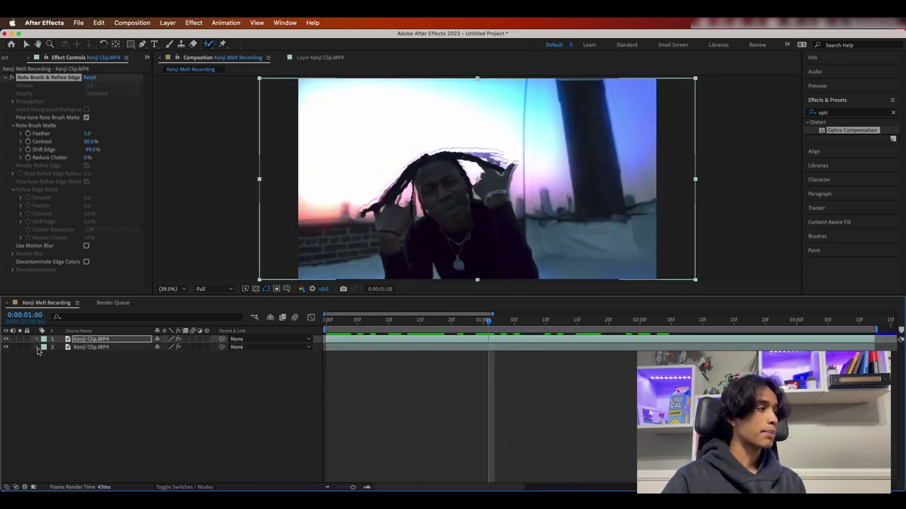
pyautogui.click(38, 348)
pyautogui.click(86, 366)
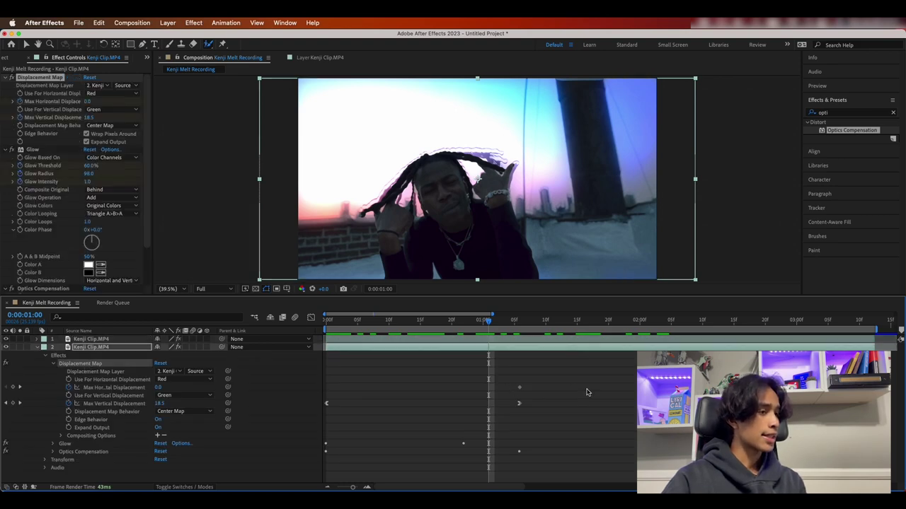
pyautogui.moveTo(587, 392); pyautogui.dragTo(513, 404)
# Preview the composite playback twice to check the combined effect.
pyautogui.press('space')
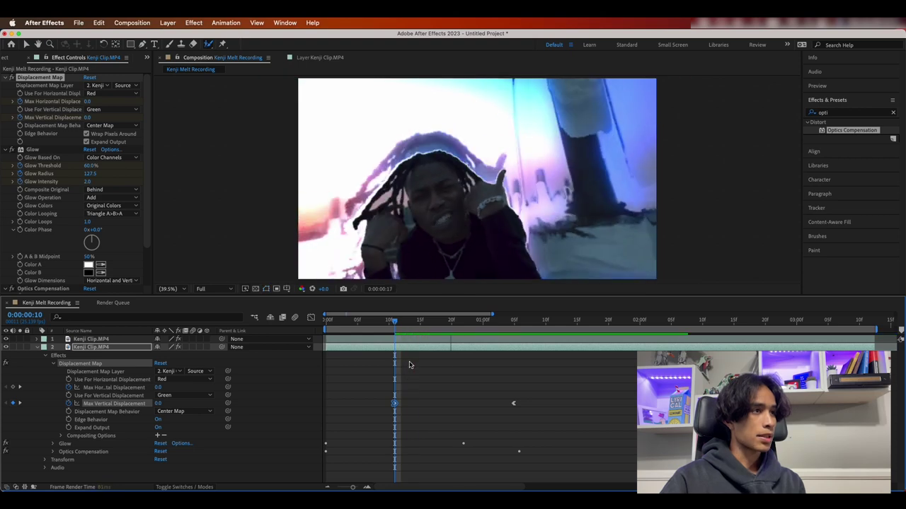
pyautogui.press('space')
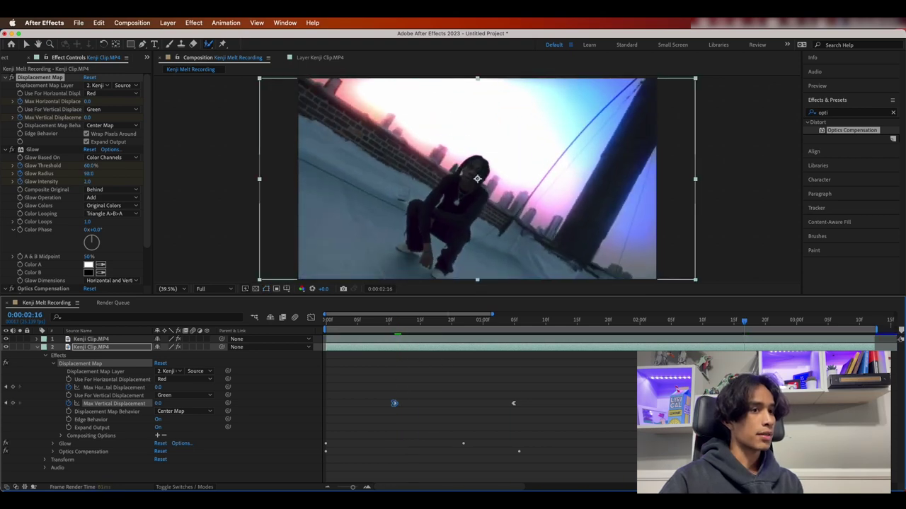
pyautogui.press('space')
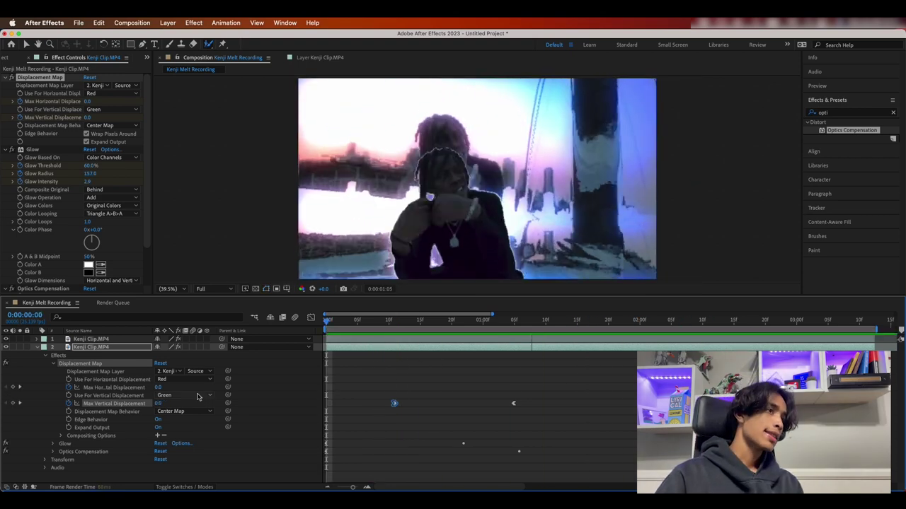
pyautogui.press('space')
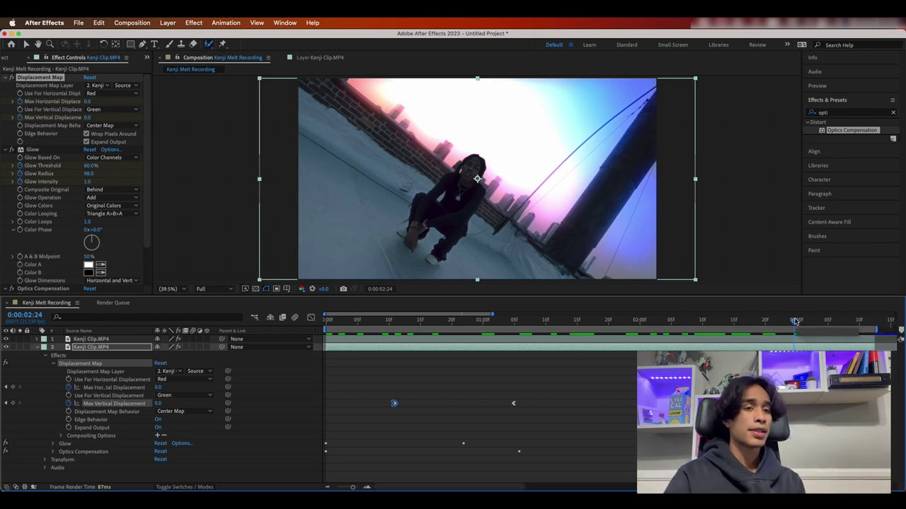
pyautogui.click(892, 113)
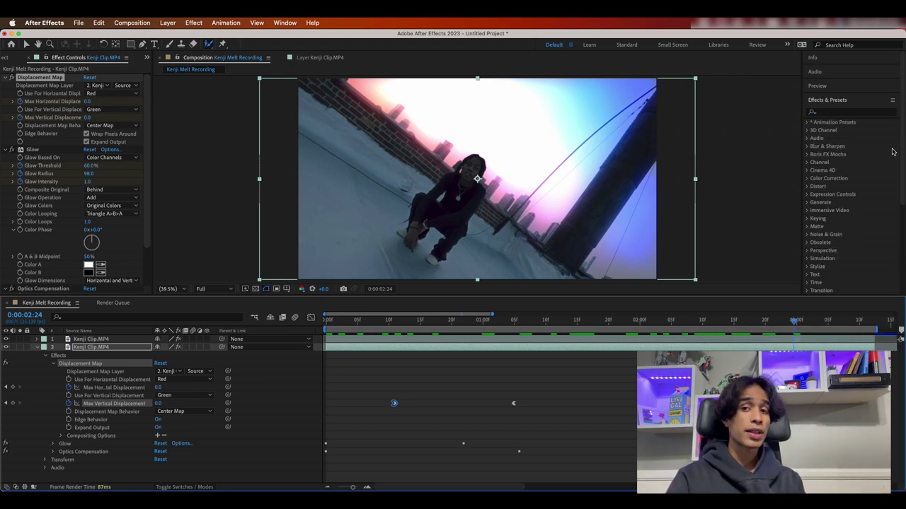